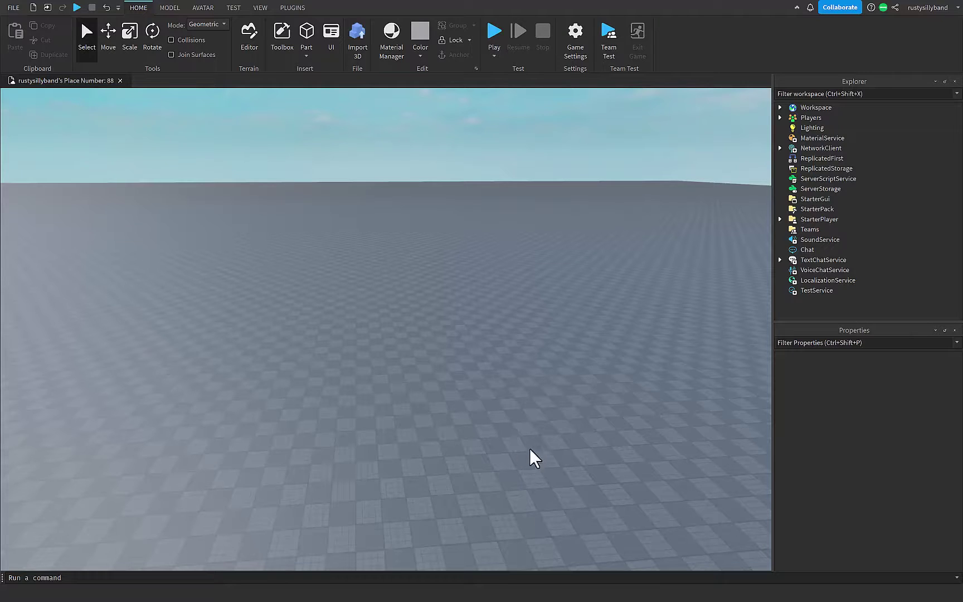
- Add a LocalScript to StarterCharacterScripts under StarterPlayer
left_click(779, 219)
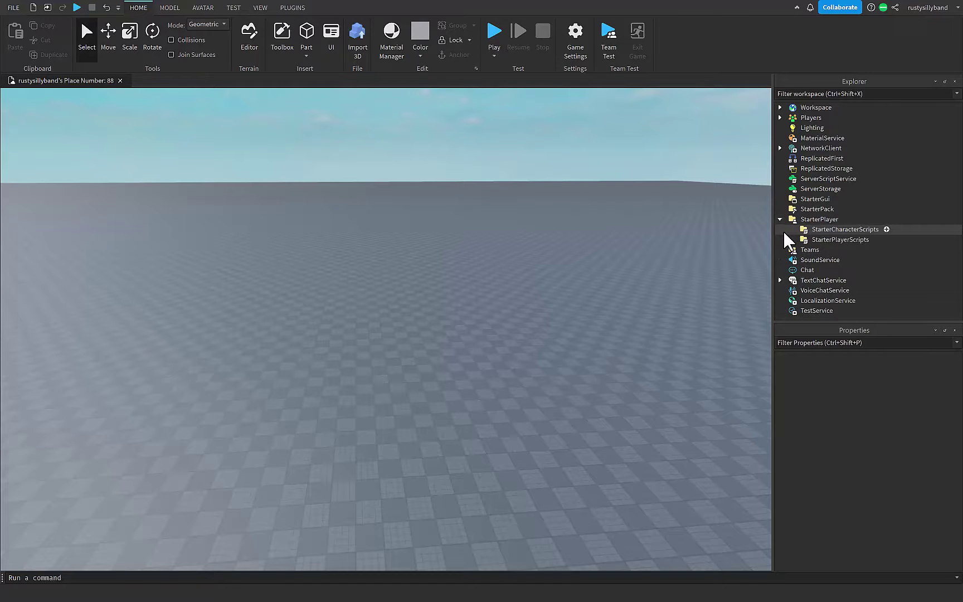
left_click(886, 229)
left_click(815, 261)
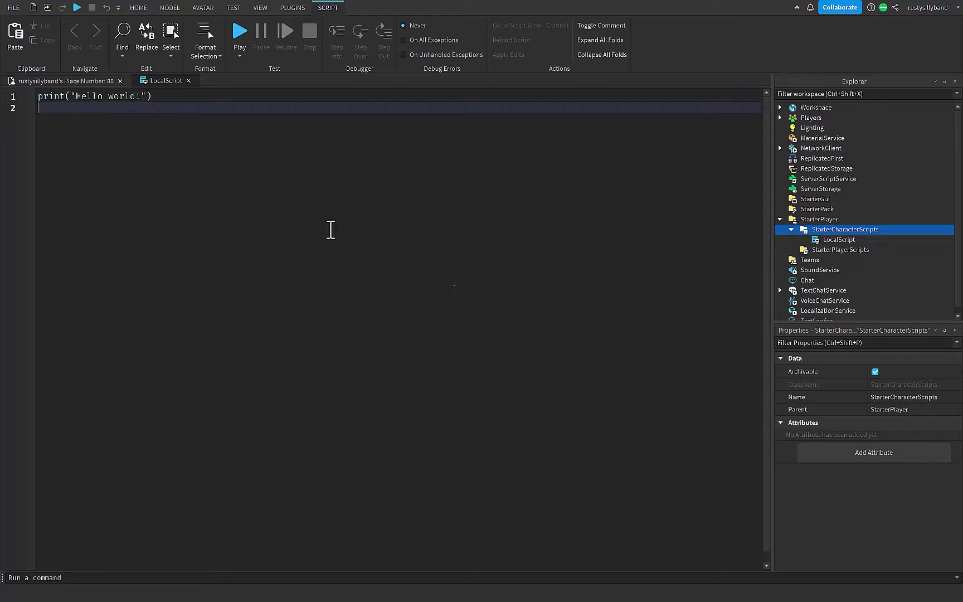
- Replace the default code with the LeftShift shiftToSprint script using runSpeed 32, walkSpeed 16 and sprint FieldOfView 60, and close the script
key("ctrl+a")
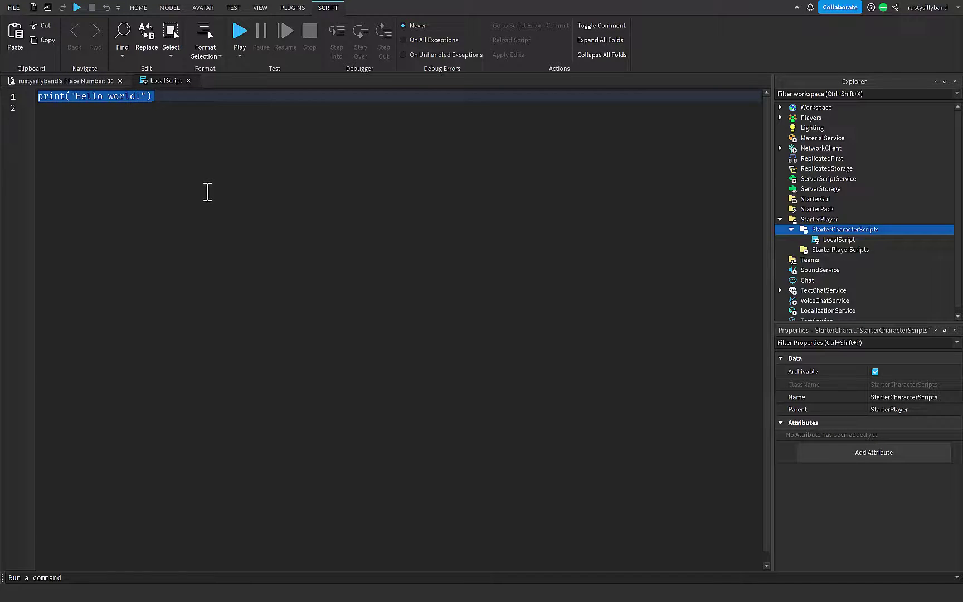
type("-- Declare variables local player = game.Players.LocalPlayer local character = player.Character local humanoid = character:WaitForChild(\"Humanoid\") local camera = game.Workspace.CurrentCamera local runSpeed = 32 local walkSpeed = 16 local isSprinting = false  -- Subscribe while you're here..😎  -- Bind the key \"LeftShift\" to the function \"shiftToSprint\" game:GetService(\"UserInputService\").InputBegan:Connect(function(inputObject)     if inputObject.KeyCode == Enum.KeyCode.LeftShift then         shiftToSprint()     end end)  -- Bind the key \"LeftShift\" to the function \"shiftToSprint\" game:GetService(\"UserInputService\").InputEnded:Connect(function(inputObject)     if inputObject.KeyCode == Enum.KeyCode.LeftShift then         shiftToSprint()     end end)  -- Function to switch between sprinting and walking function shiftToSprint()     if isSprinting then         -- Set the speed back to the walk speed         humanoid.WalkSpeed = walkSpeed         -- Reset the camera zoom         camera.FieldOfView = 70         isSprinting = false     else         -- Set the speed to the run speed         humanoid.WalkSpeed = runSpeed         -- Zoom the camera in         camera.FieldOfView = 60         isSprinting = true     end end")
left_click(446, 424)
left_click(273, 350)
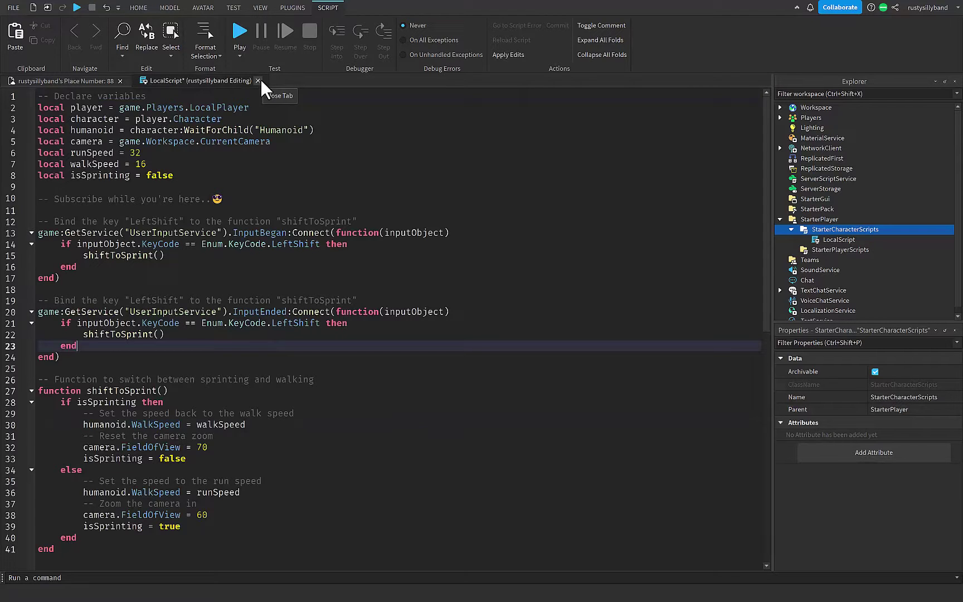
left_click(258, 81)
- Insert an R15 Mesh Rig into the scene with the Rig Builder
left_click(452, 221)
mouse_move(431, 241)
right_mouse_down()
mouse_move(731, 291)
mouse_move(446, 229)
right_mouse_up()
key("w")
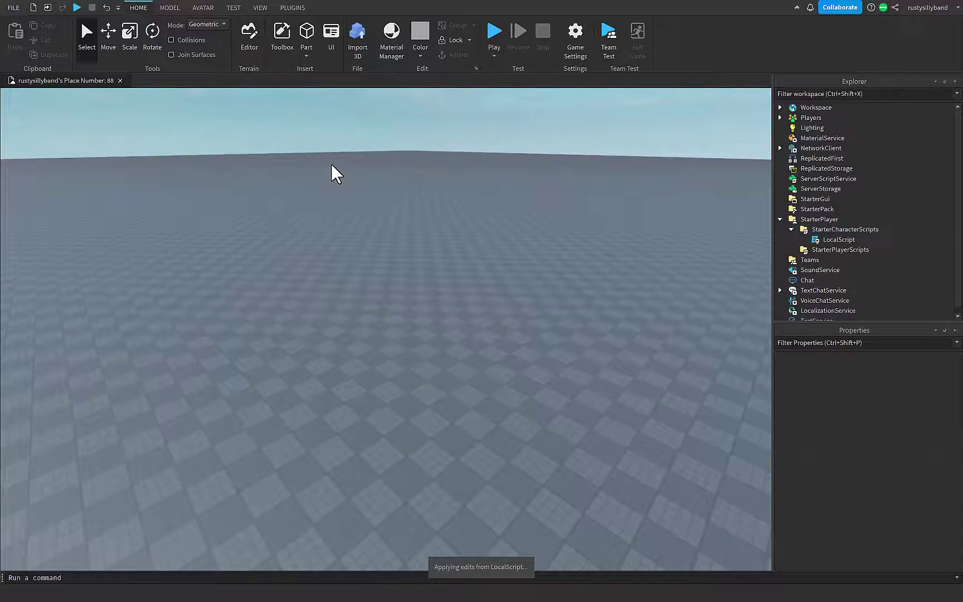
right_click_drag(331, 165, 303, 113)
left_click(204, 9)
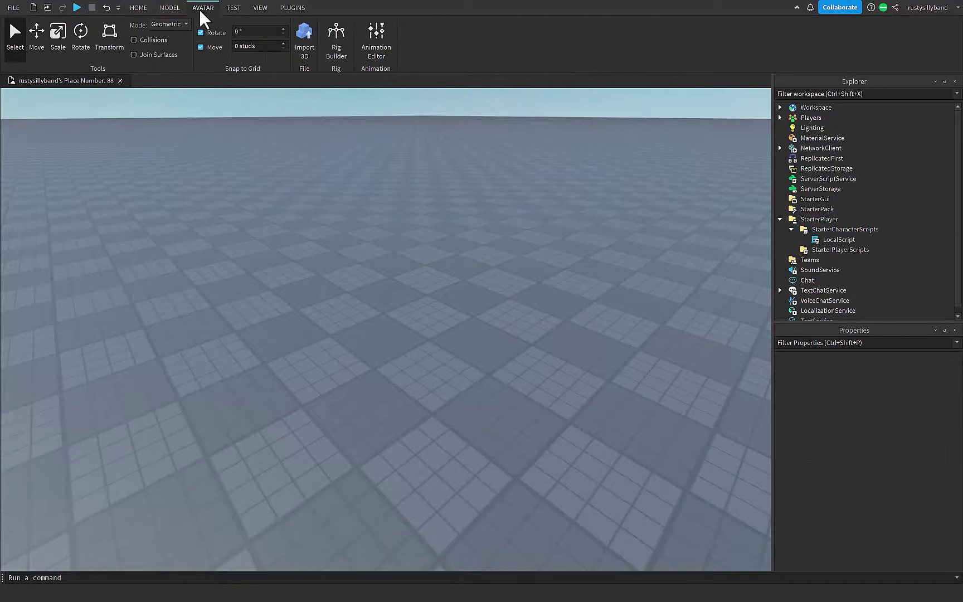
left_click(331, 61)
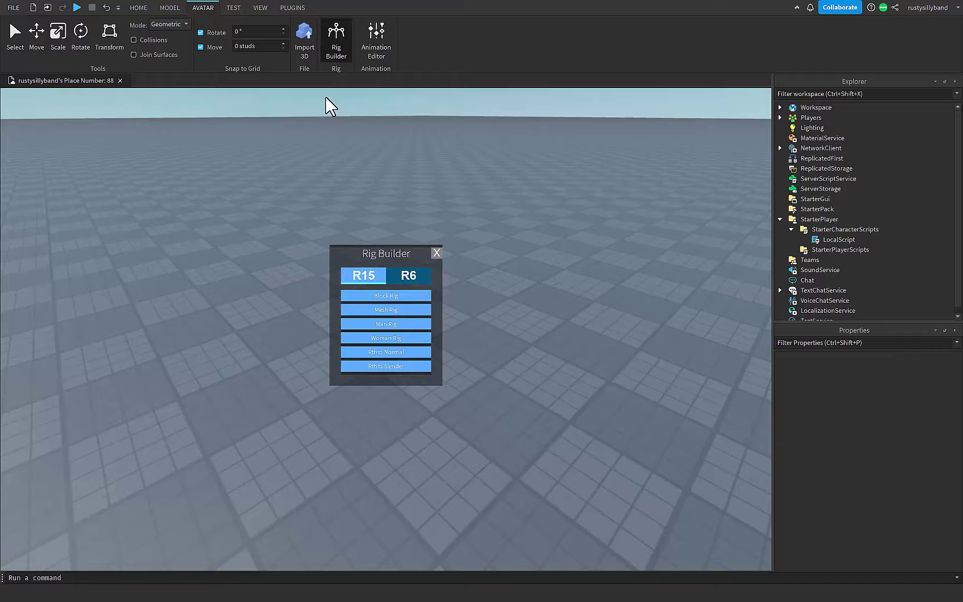
left_click(384, 309)
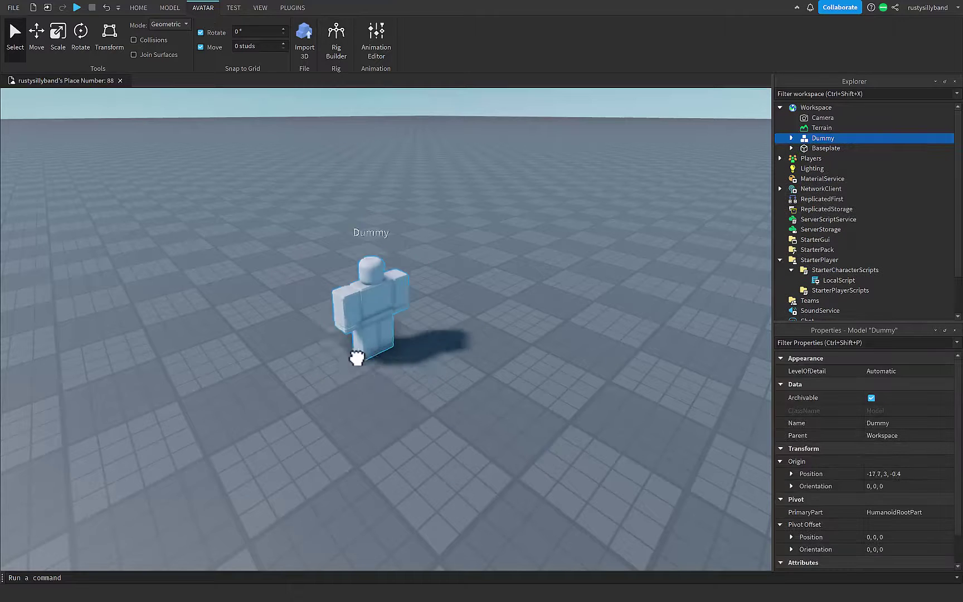
- Open the dummy in the Animation Editor and create an animation named Ruun
left_click(478, 401)
scroll(471, 398, "up", 3)
right_click_drag(467, 390, 445, 406)
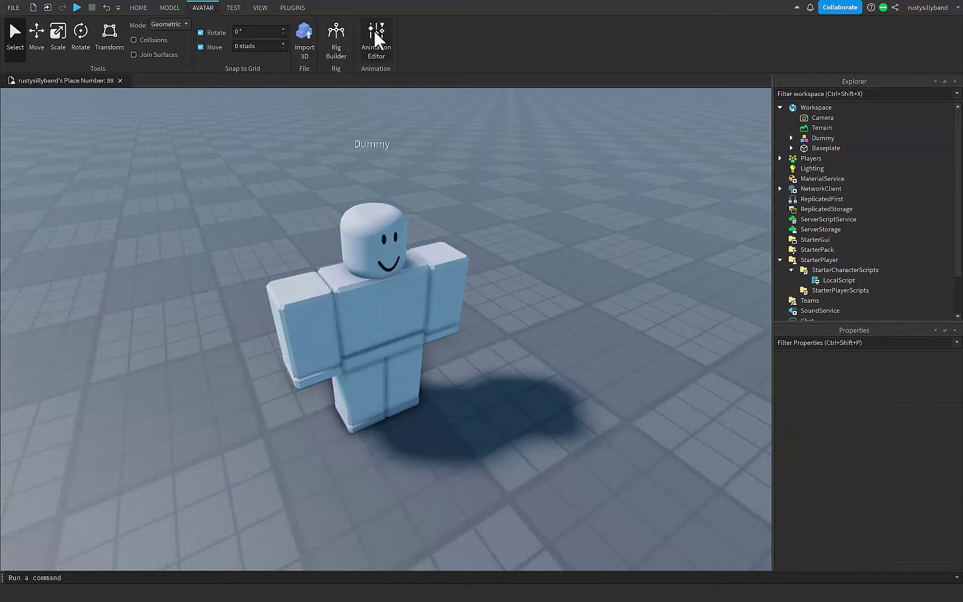
left_click(377, 50)
left_click(414, 300)
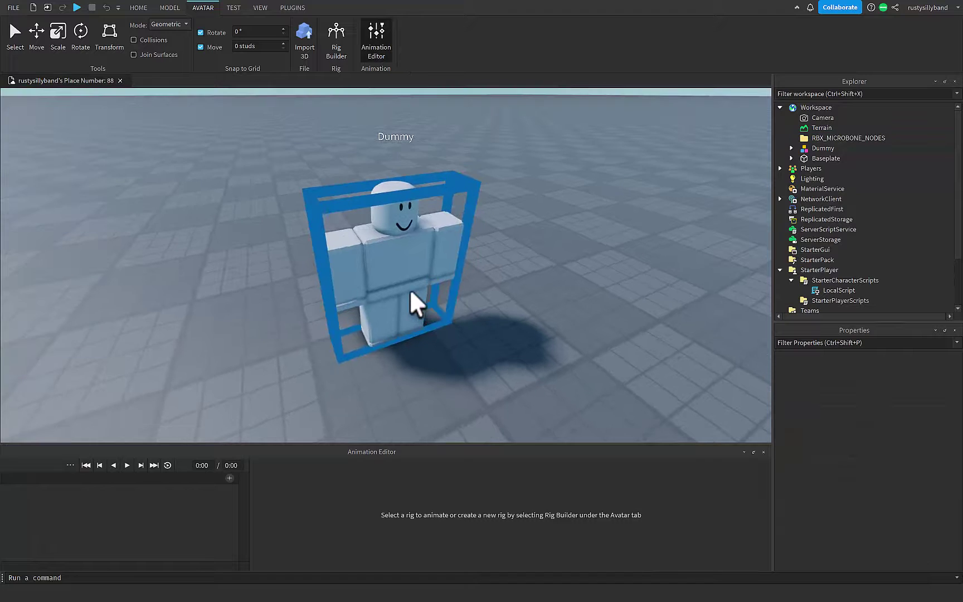
left_click(395, 498)
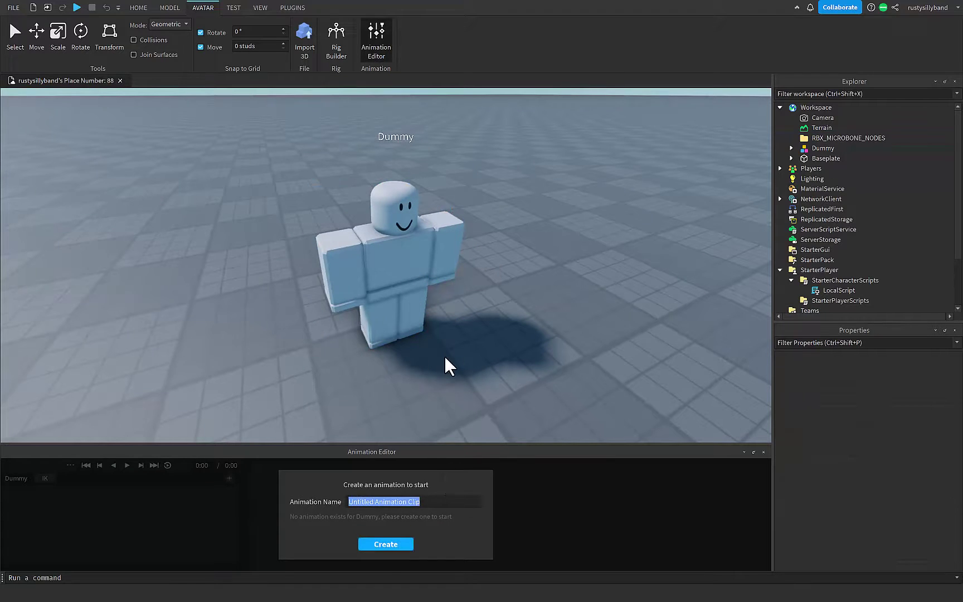
type("Ruun")
key("Return")
- Add tracks for all body parts to the dummy's animation timeline
scroll(431, 299, "down", 4)
right_click_drag(443, 356, 453, 301)
scroll(431, 299, "up", 4)
scroll(440, 314, "down", 2)
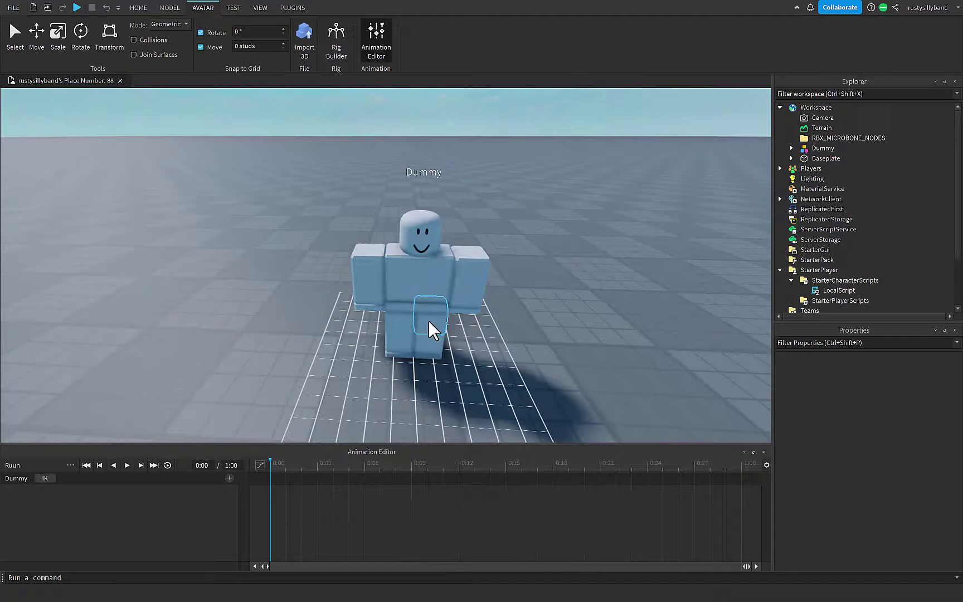
right_click_drag(389, 286, 387, 279)
scroll(384, 282, "up", 5)
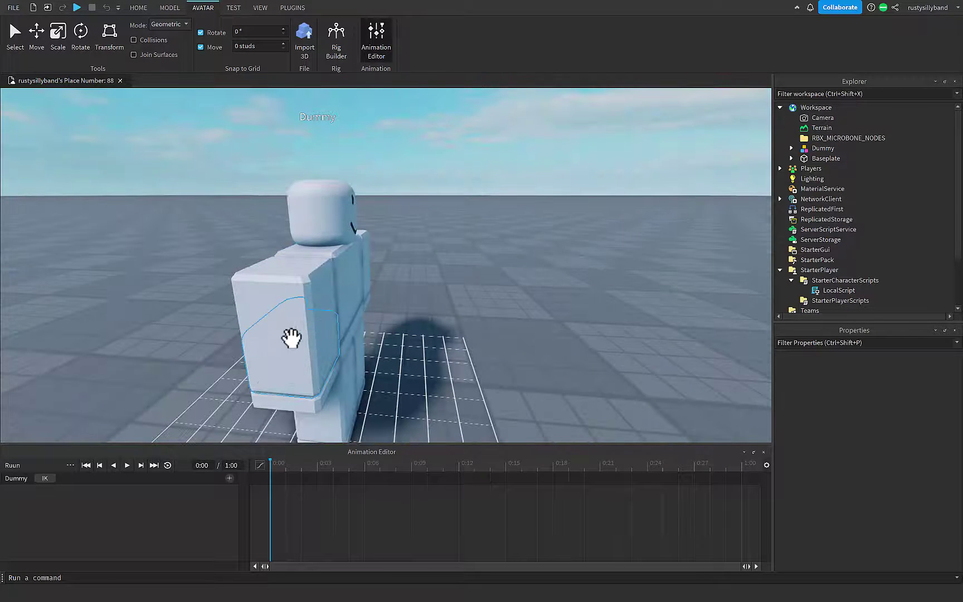
left_click(229, 478)
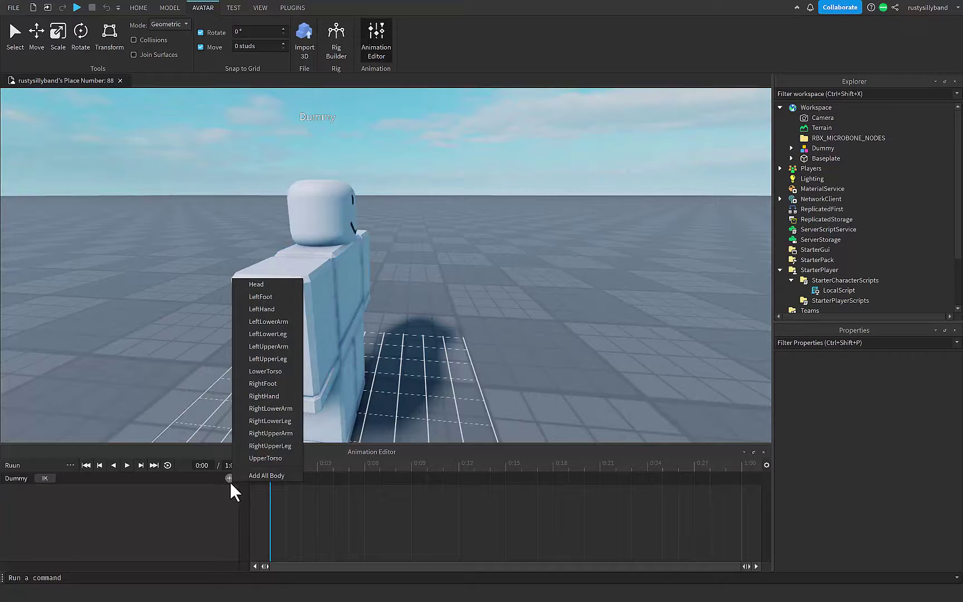
left_click(249, 476)
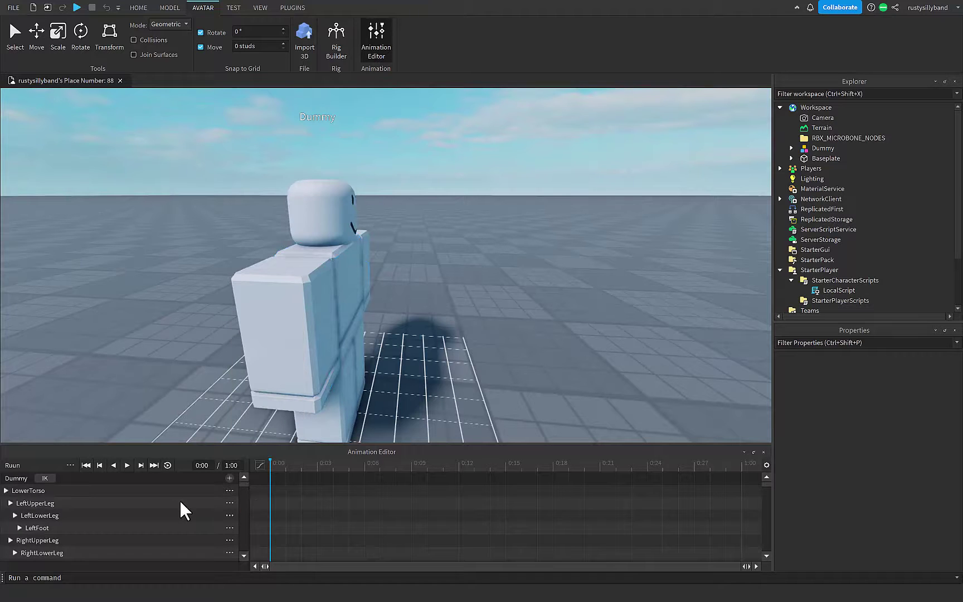
- Rotate the dummy's right upper arm backward at 0:00 for the first run pose
left_click(318, 307)
scroll(384, 310, "down", 5)
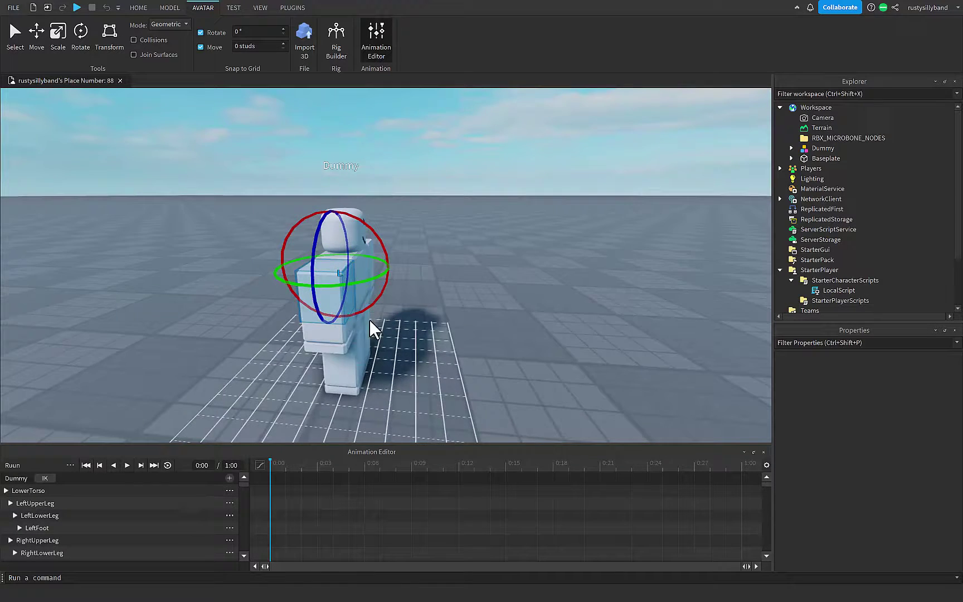
right_click_drag(369, 319, 385, 332)
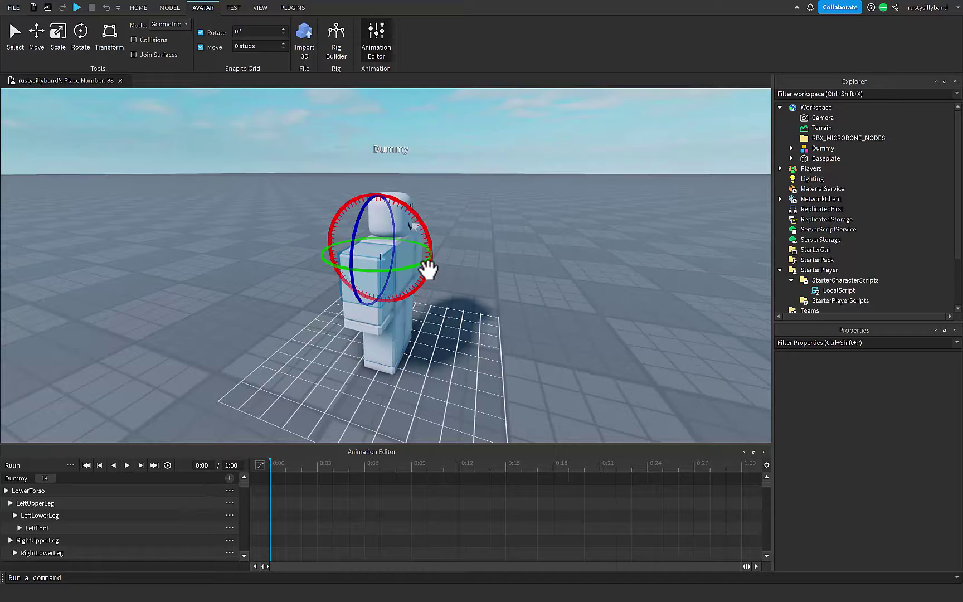
left_click_drag(428, 270, 398, 297)
left_click(523, 290)
- Rotate the dummy's left upper arm forward at 0:00, opposite to the right arm
key("d")
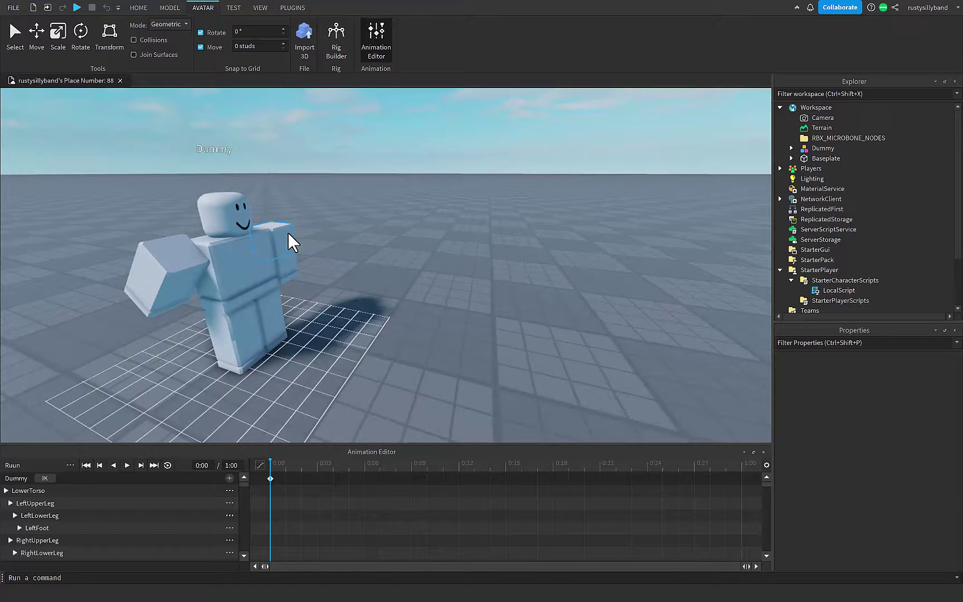
left_click(288, 234)
left_click_drag(311, 270, 326, 217)
left_click(405, 304)
- Rotate the dummy's right upper leg forward at 0:00
key("a")
right_click_drag(350, 299, 360, 309)
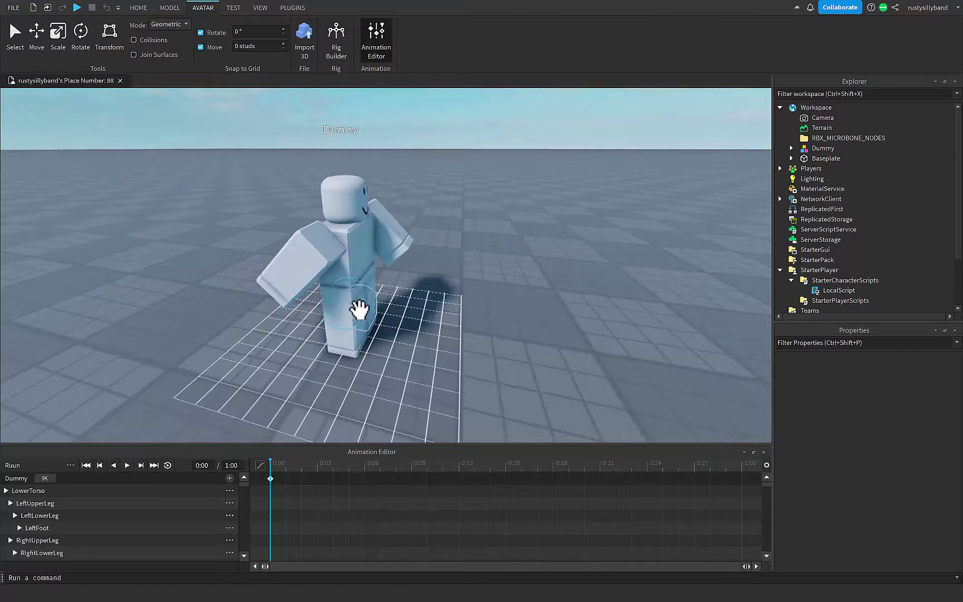
left_click(359, 310)
left_click_drag(393, 268, 381, 236)
left_click(473, 293)
- Rotate the dummy's left upper leg backward at 0:00, opposite to the right leg
key("w")
mouse_move(473, 293)
right_mouse_down()
mouse_move(494, 260)
mouse_move(477, 295)
right_mouse_up()
key("w")
key("a")
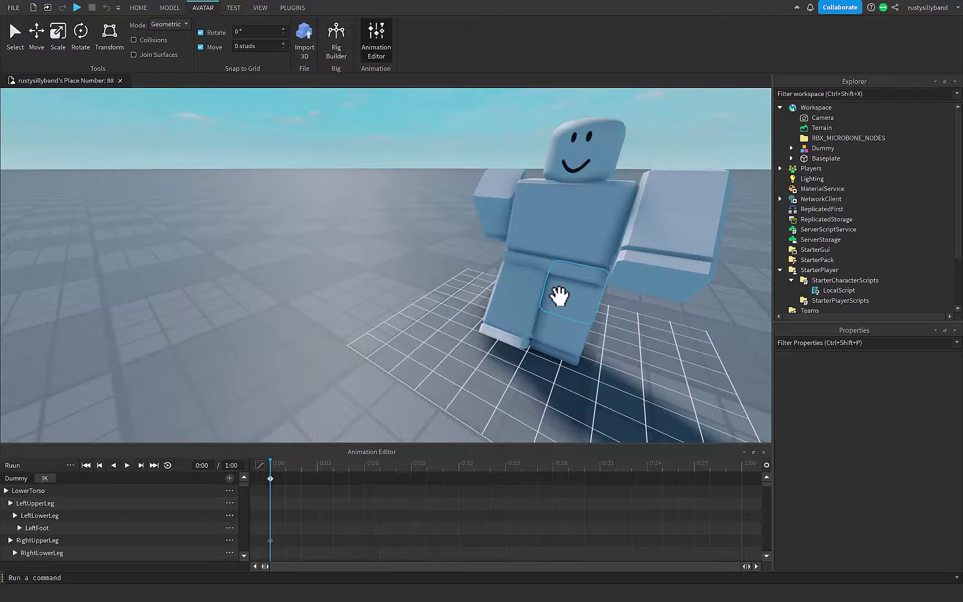
left_click(559, 296)
mouse_move(562, 273)
left_mouse_down()
mouse_move(569, 296)
mouse_move(571, 287)
left_mouse_up()
left_click(432, 372)
- Move the playhead to 0:12 and swing the dummy's right upper leg backward
key("w")
right_click_drag(429, 374, 428, 374)
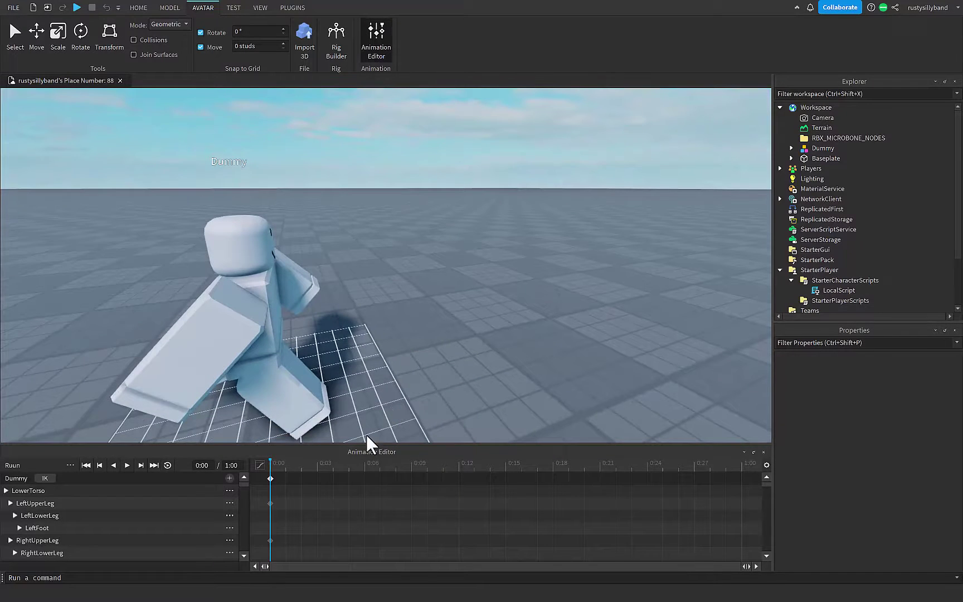
left_click_drag(354, 464, 434, 468)
left_click_drag(509, 465, 463, 471)
right_click_drag(461, 394, 445, 372)
left_click(389, 317)
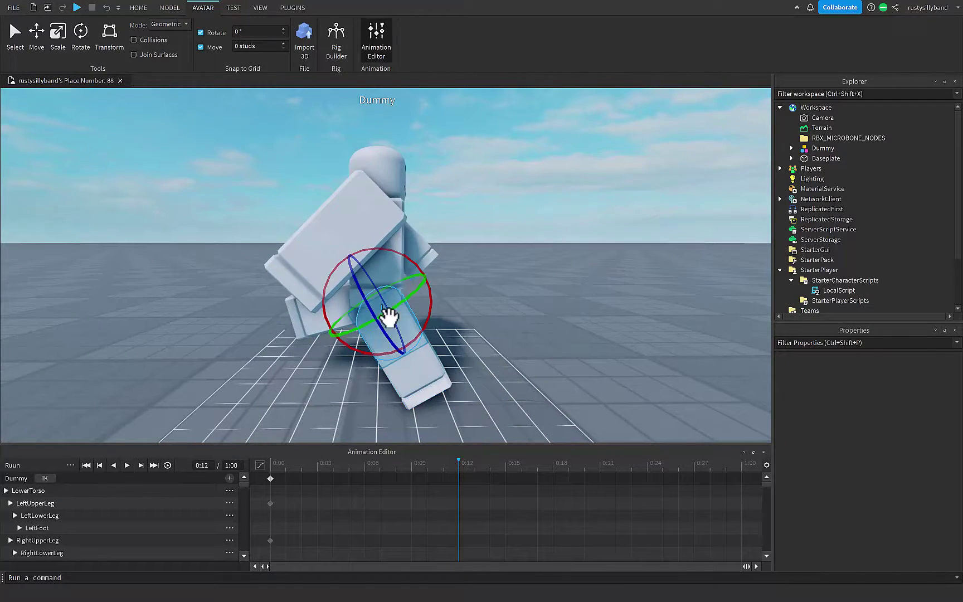
left_click_drag(434, 302, 397, 363)
- Swing the dummy's left upper leg forward at 0:12
right_click_drag(307, 323, 353, 281)
left_click(366, 283)
right_click_drag(404, 318, 417, 282)
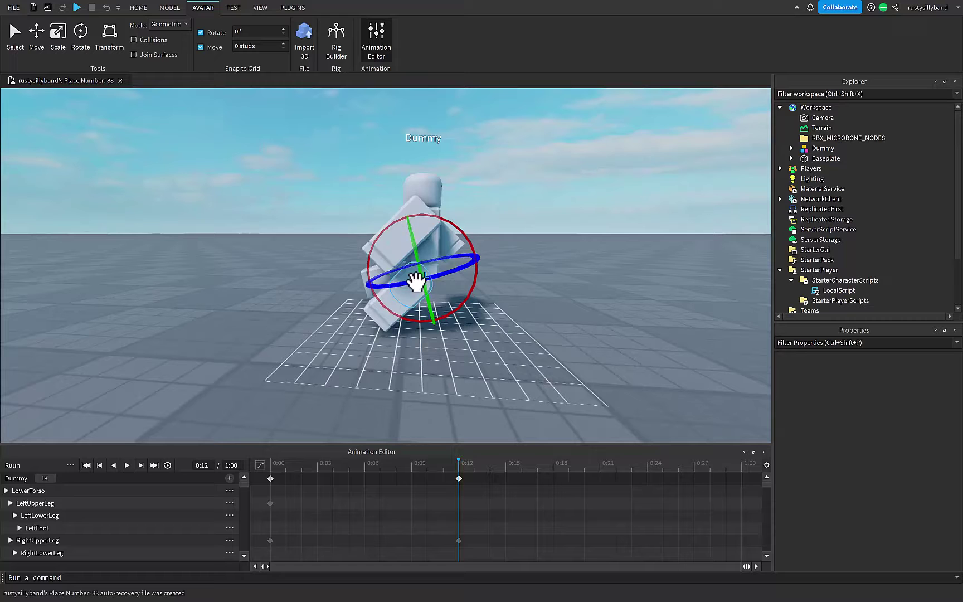
left_click_drag(452, 313, 483, 215)
- Reverse both arms at 0:12, swinging the right upper arm forward and the left upper arm backward
left_click(439, 204)
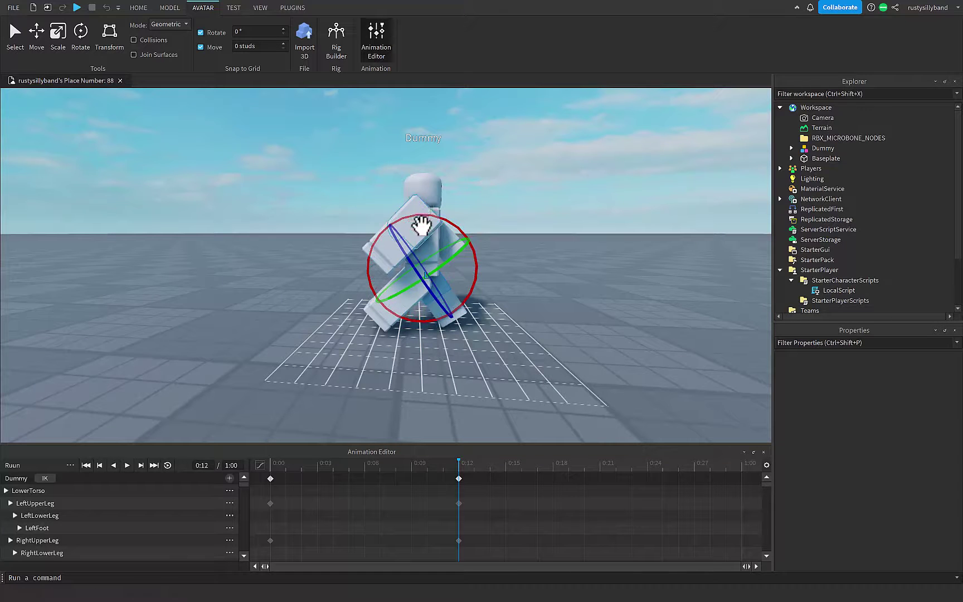
left_click_drag(369, 223, 457, 258)
right_click_drag(439, 243, 435, 247)
right_click_drag(333, 354, 337, 318)
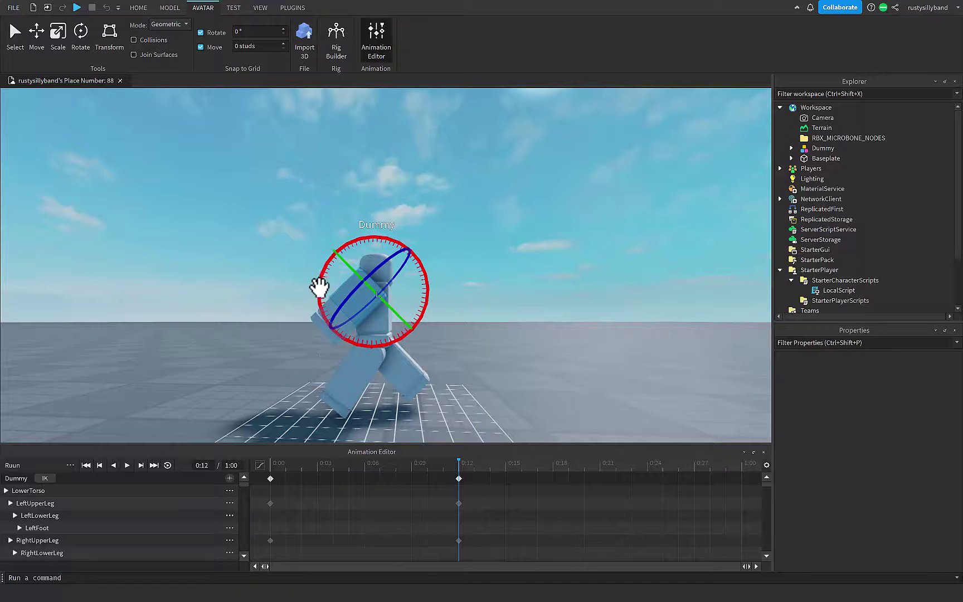
left_click_drag(335, 318, 380, 344)
left_click(482, 351)
- Copy the 0:00 keyframes to 1:00 and move the 0:12 keyframes to 0:15
right_click_drag(482, 351, 481, 351)
left_click(270, 478)
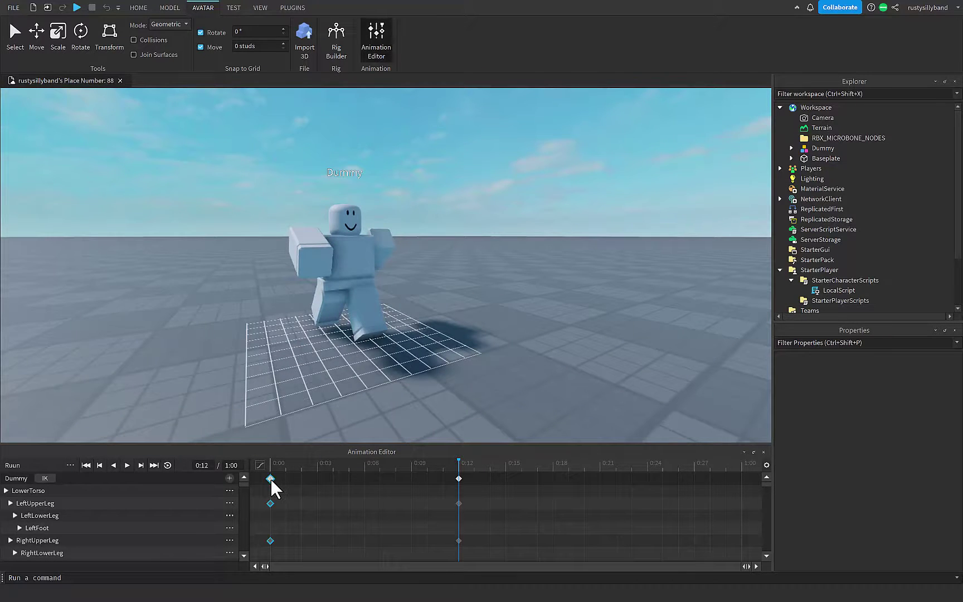
right_click(270, 479)
left_click(306, 366)
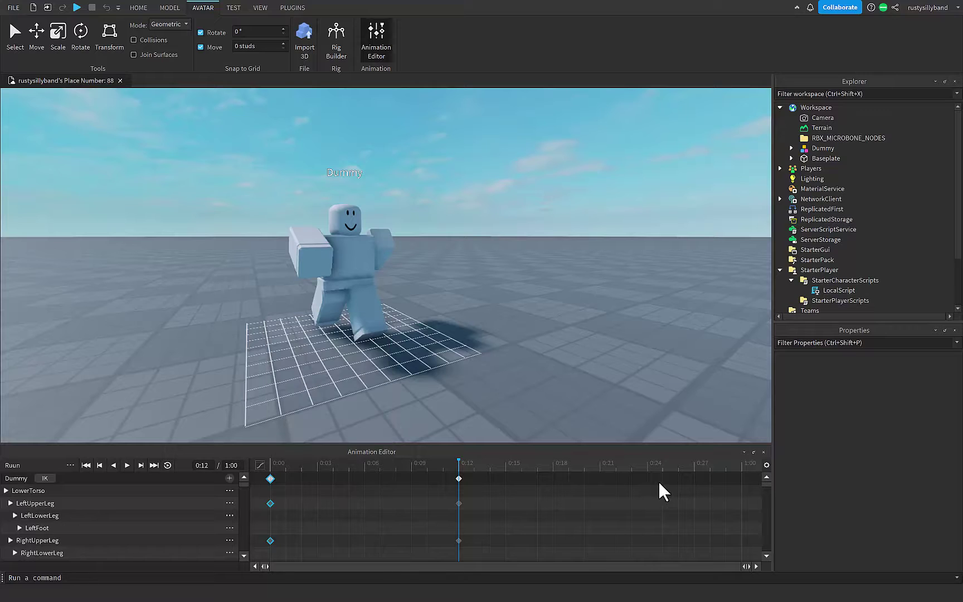
right_click(743, 475)
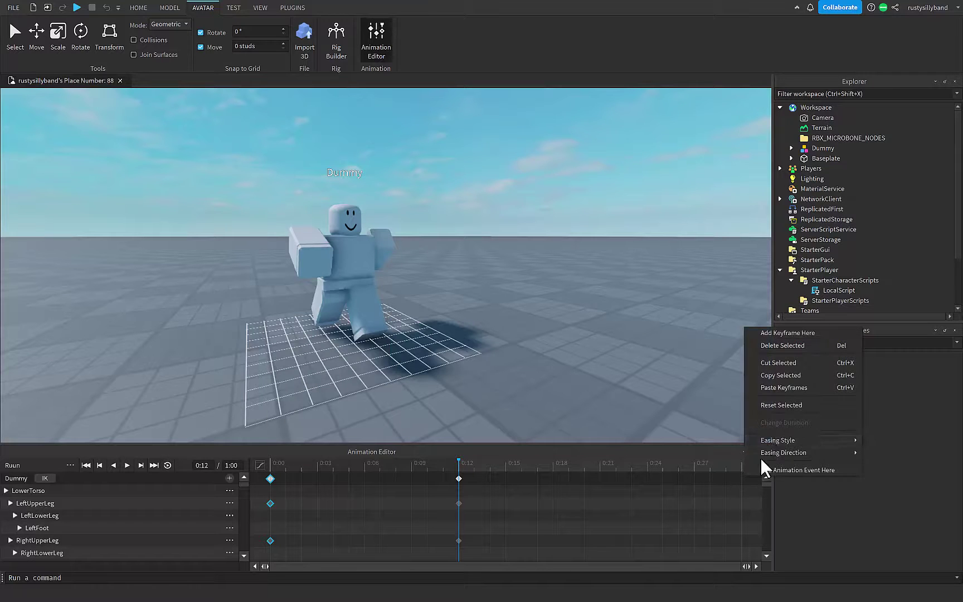
left_click(780, 389)
left_click_drag(458, 478, 506, 477)
- Turn on looping for the animation and play it back to check the run cycle
left_click(348, 464)
key("space")
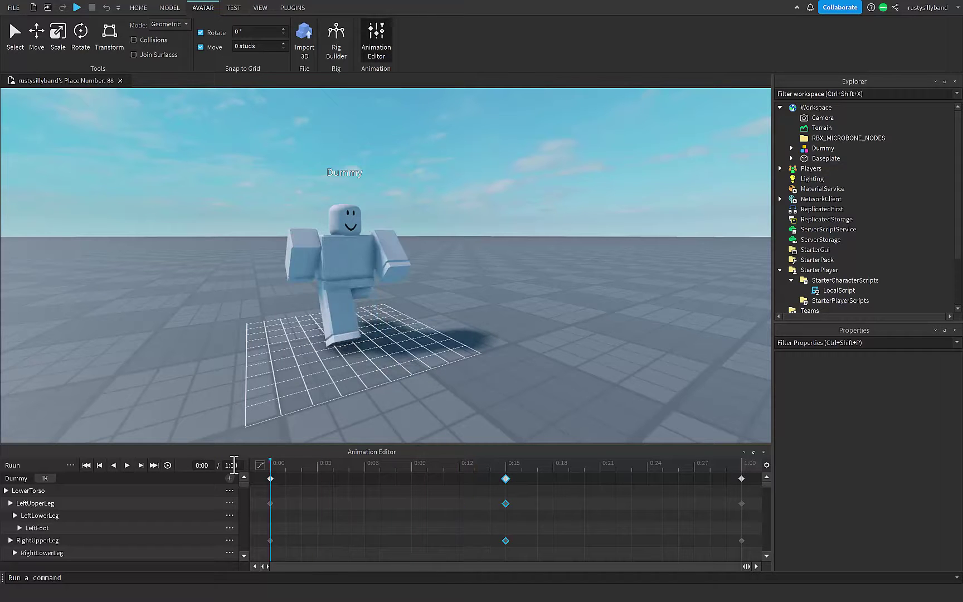
left_click(166, 464)
scroll(423, 387, "down", 3)
right_click_drag(399, 378, 383, 332)
scroll(423, 388, "up", 3)
key("space")
key("space")
scroll(382, 332, "up", 3)
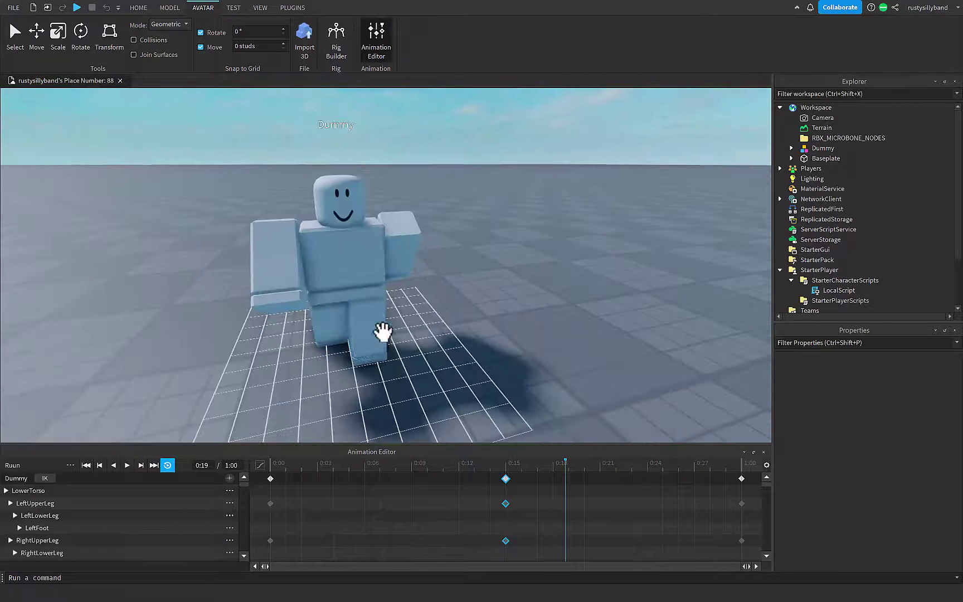
- At 0:00, flare the right upper arm outward and rotate the left upper arm about its blue axis
left_click_drag(389, 465, 271, 464)
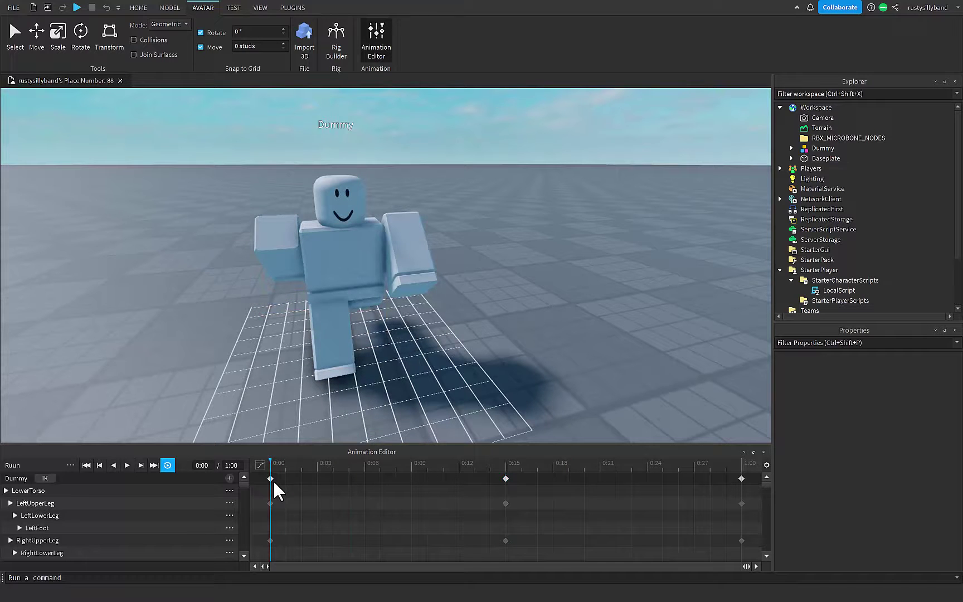
left_click(269, 479)
left_click(285, 234)
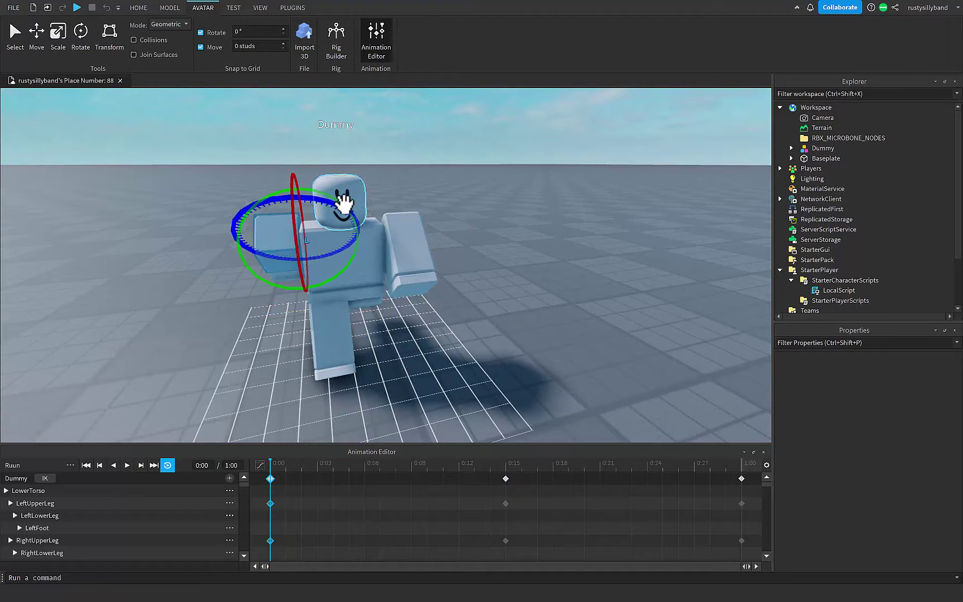
left_click_drag(344, 207, 382, 231)
left_click(418, 223)
left_click(419, 223)
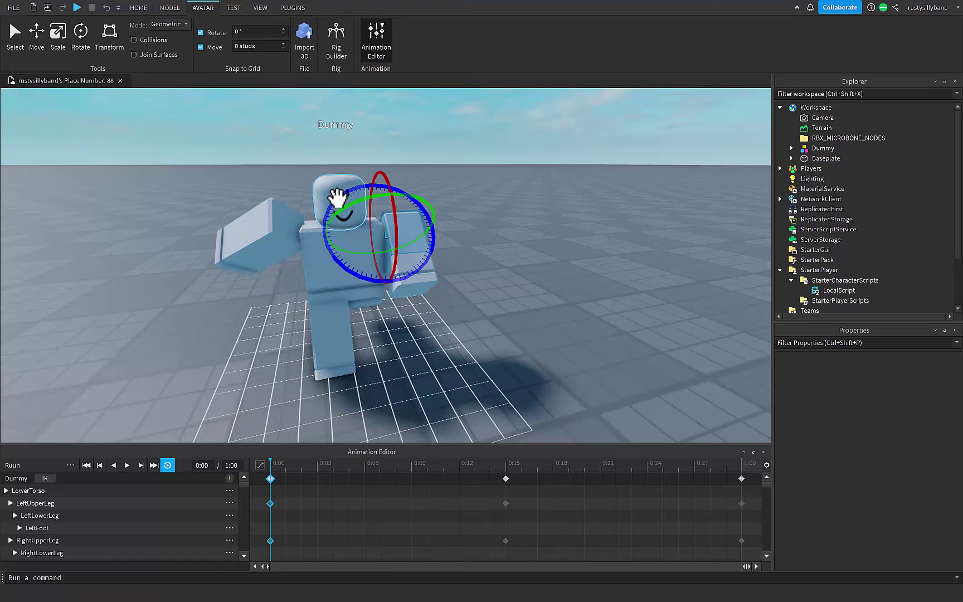
left_click_drag(337, 197, 419, 314)
- At 0:15, angle the forward-swung right upper arm slightly and rotate the left upper arm about its red axis until it points up
left_click(503, 472)
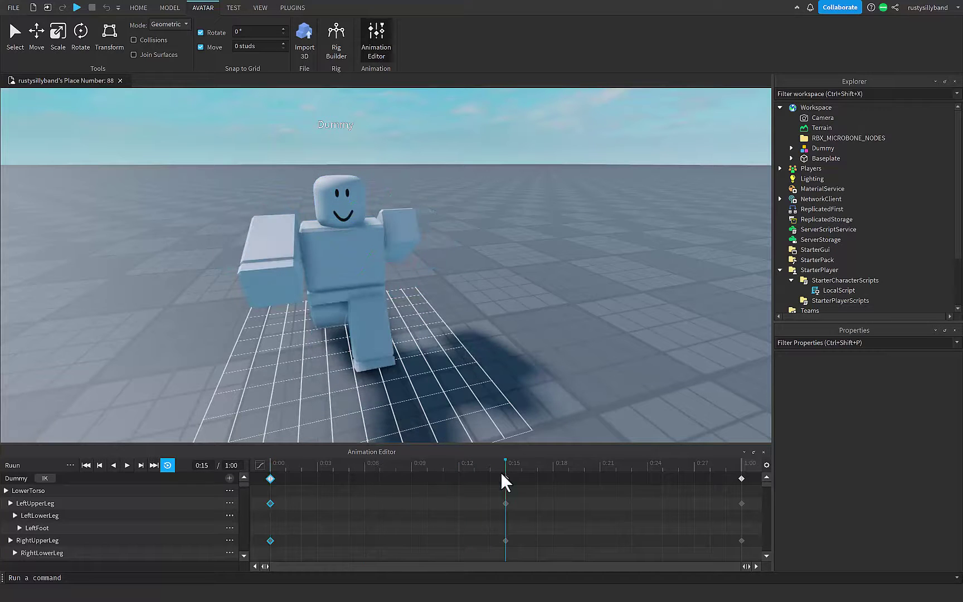
left_click(270, 225)
left_click_drag(338, 200, 290, 156)
left_click(404, 220)
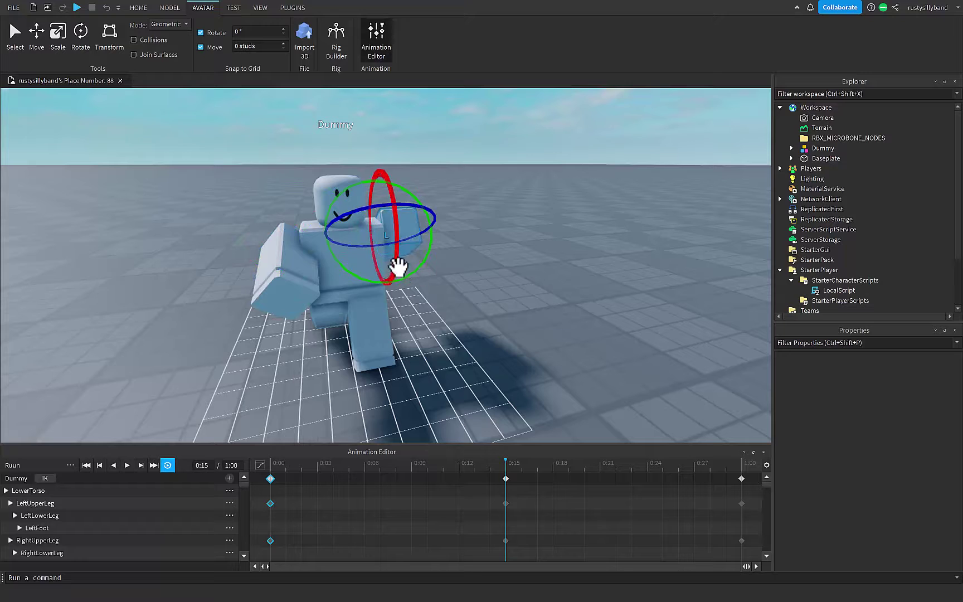
left_click_drag(397, 268, 486, 333)
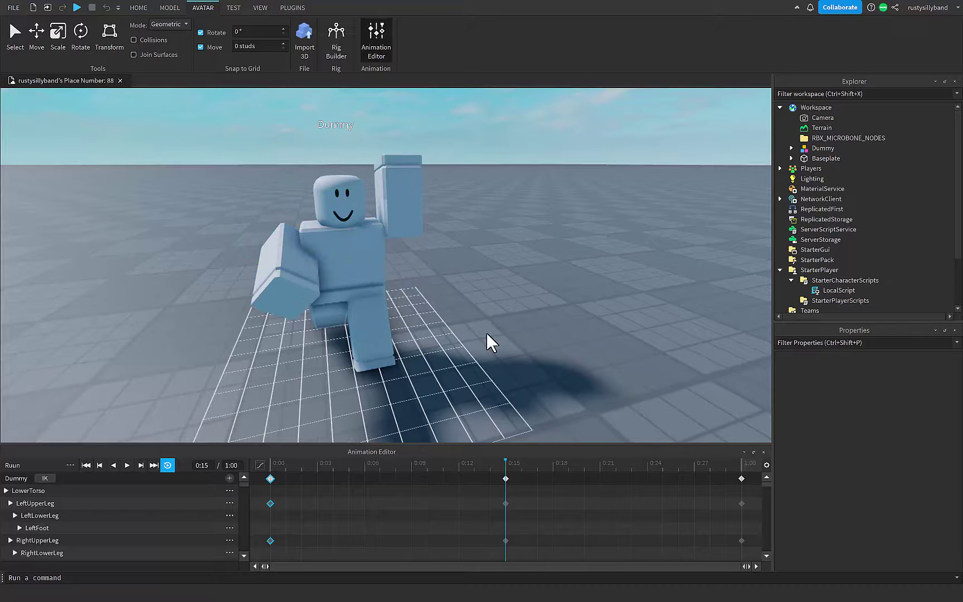
- At 1:00, swing the left upper arm outward, rotate the right upper arm, and preview the animation
left_click(741, 478)
left_click(409, 239)
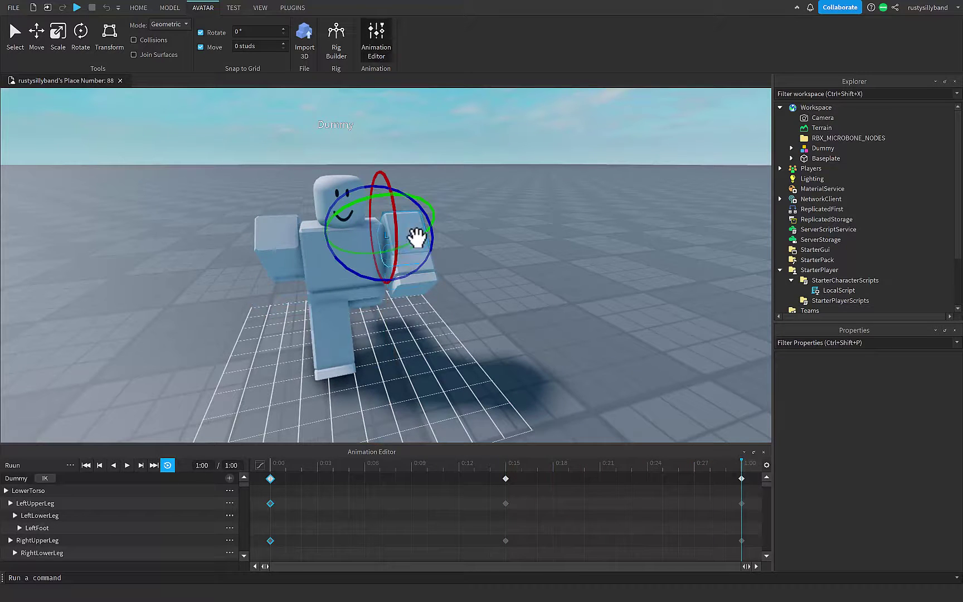
left_click_drag(337, 268, 400, 284)
left_click(295, 229)
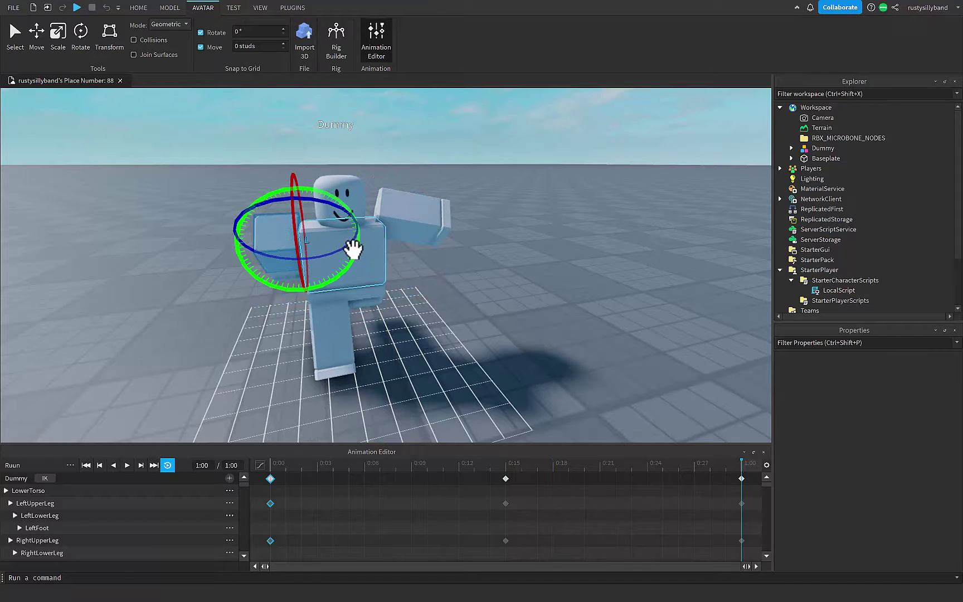
left_click(365, 274)
left_click(297, 248)
left_click_drag(265, 203, 319, 201)
left_click(449, 279)
left_click(506, 478)
key("space")
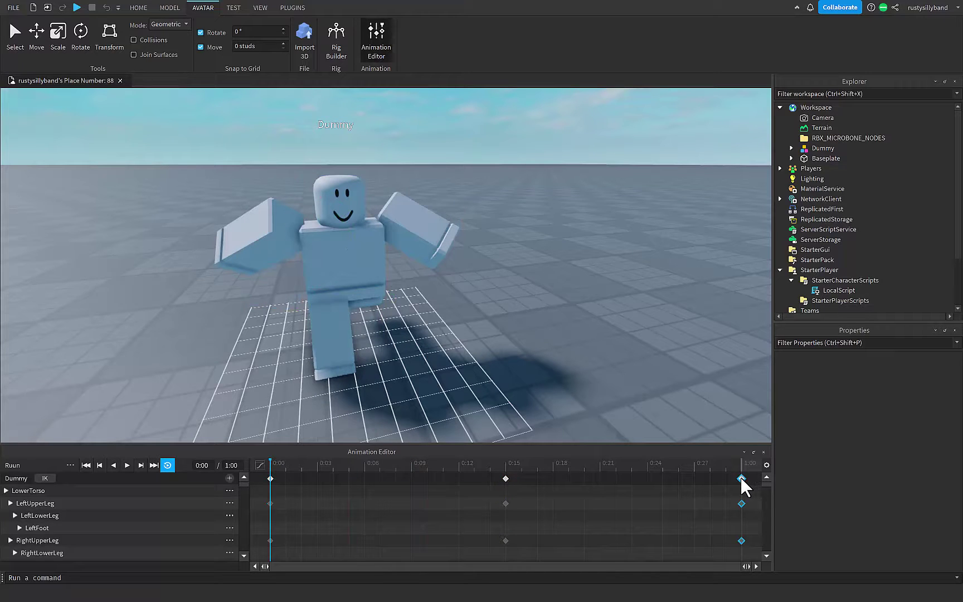
- Replace the 1:00 keyframes with a copy of the 0:00 keyframes so the animation loops cleanly
left_click(271, 478)
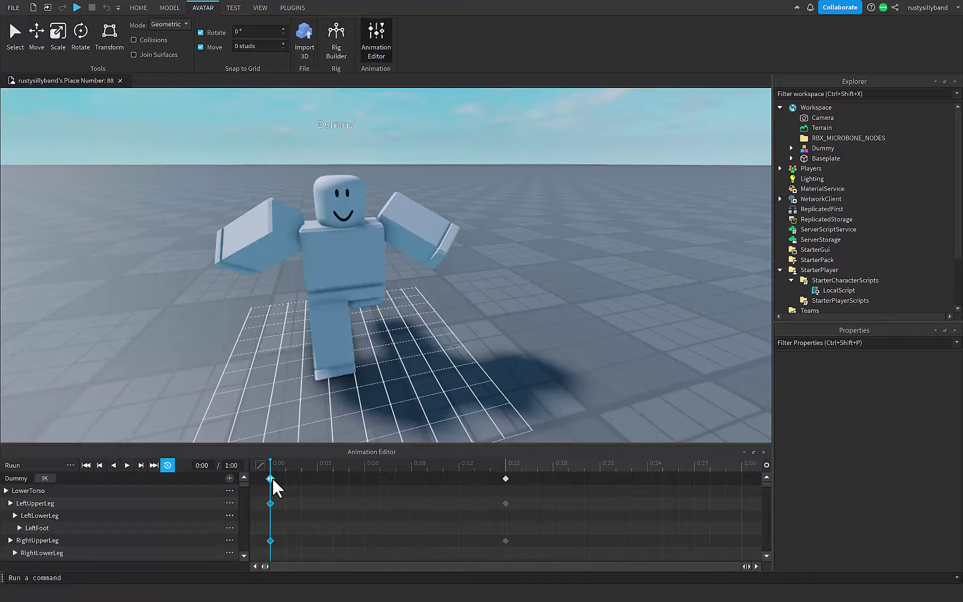
right_click(270, 478)
left_click(322, 376)
right_click(742, 478)
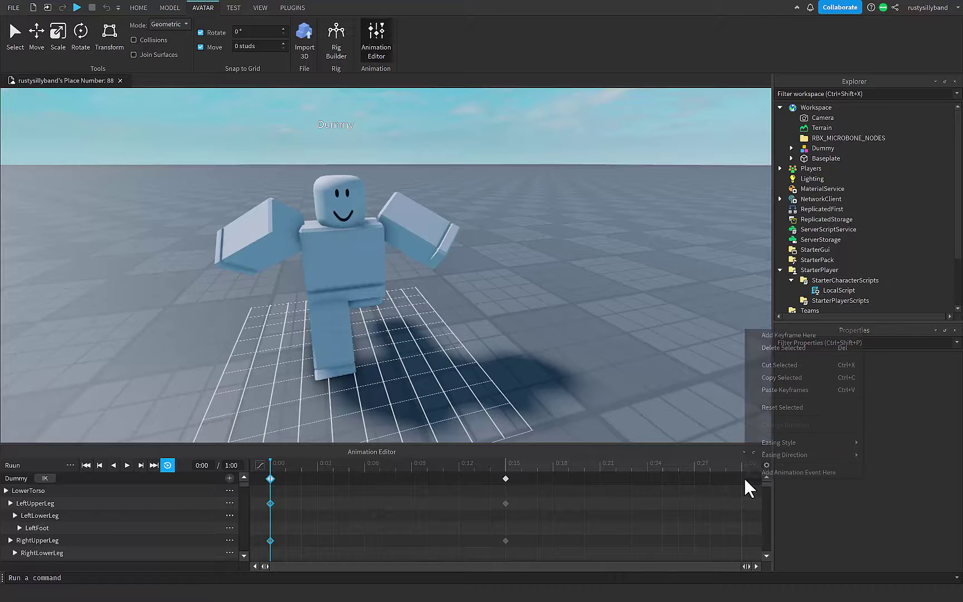
left_click(772, 389)
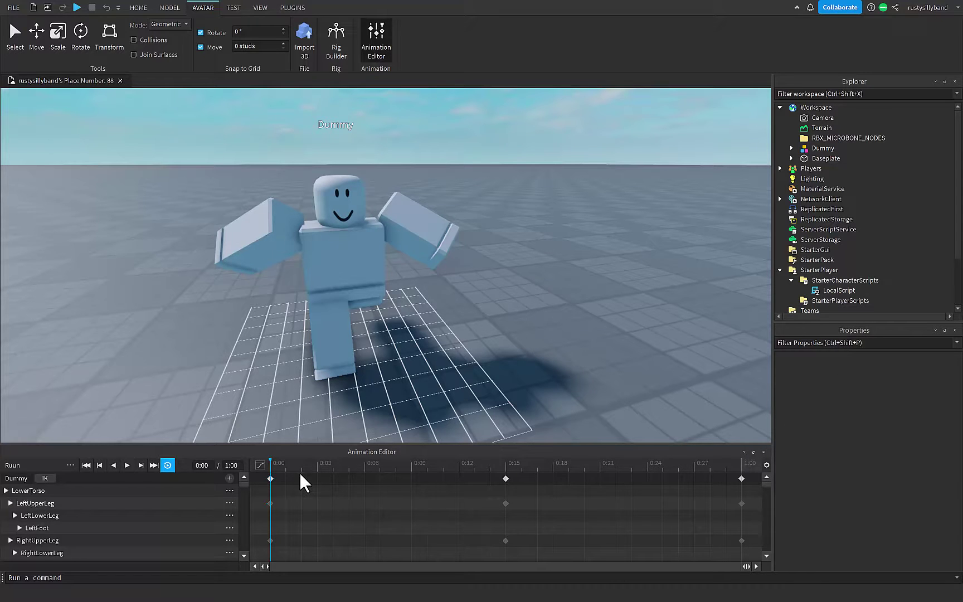
- Play back the looping animation to check the revised arm movement
left_click(336, 481)
key("space")
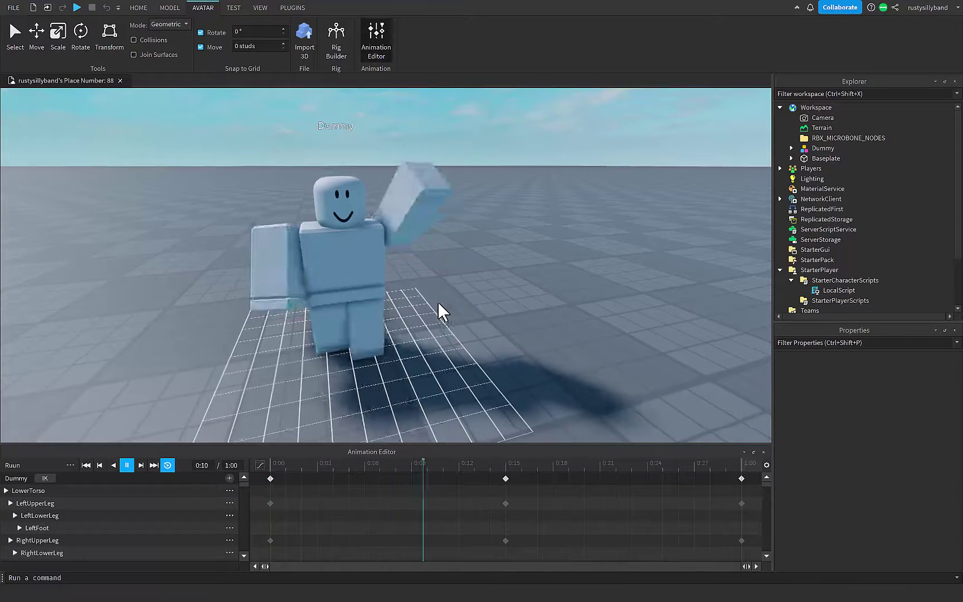
scroll(437, 303, "up", 2)
right_click_drag(436, 303, 404, 380)
key("space")
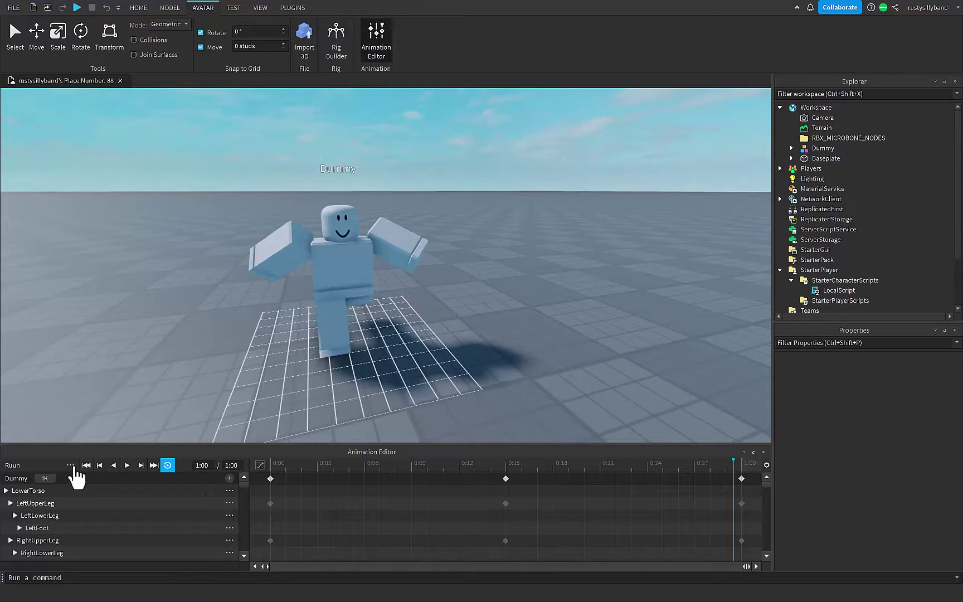
- Publish the animation to Roblox with the title Run and copy its asset ID
left_click(70, 466)
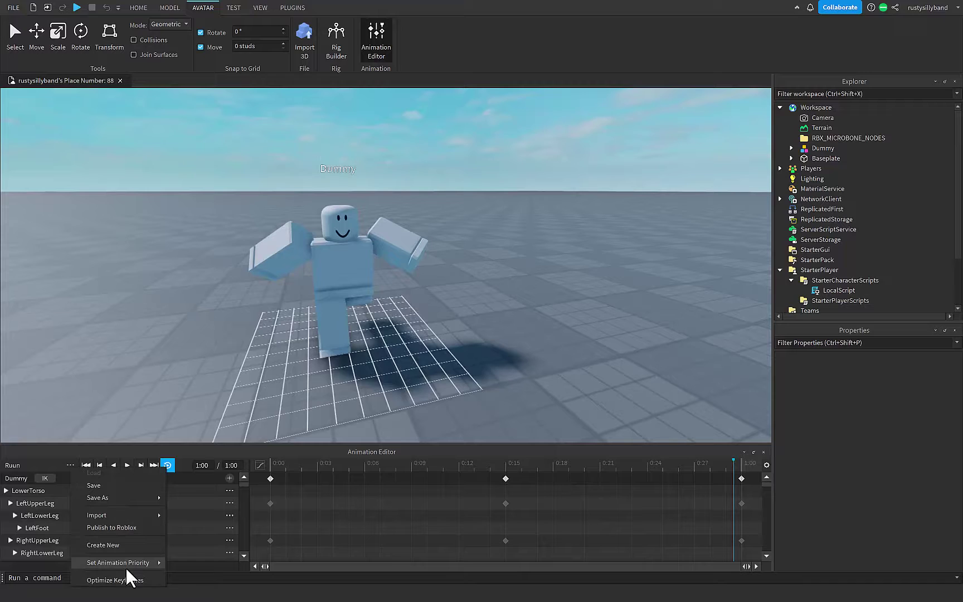
mouse_move(133, 565)
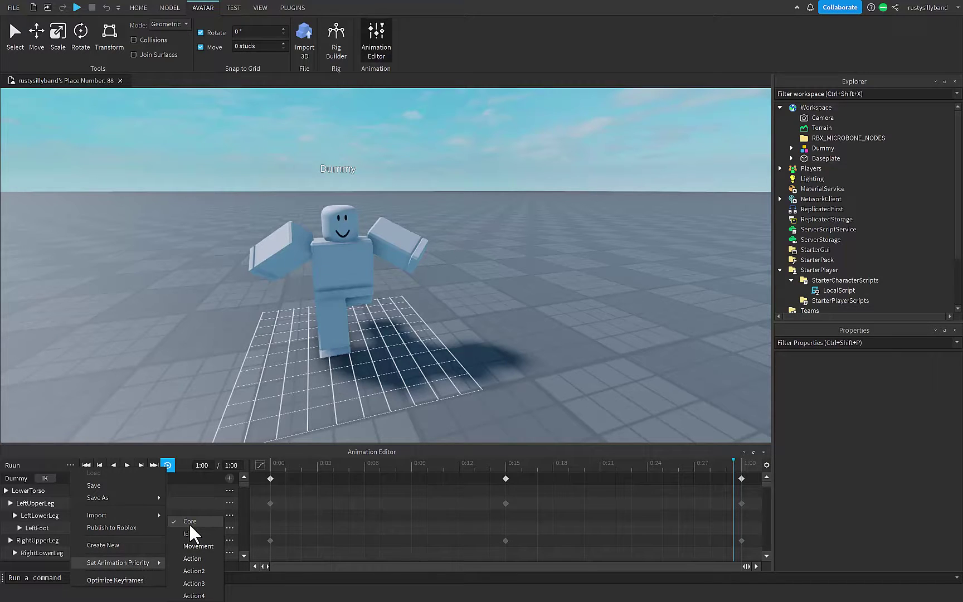
left_click(117, 527)
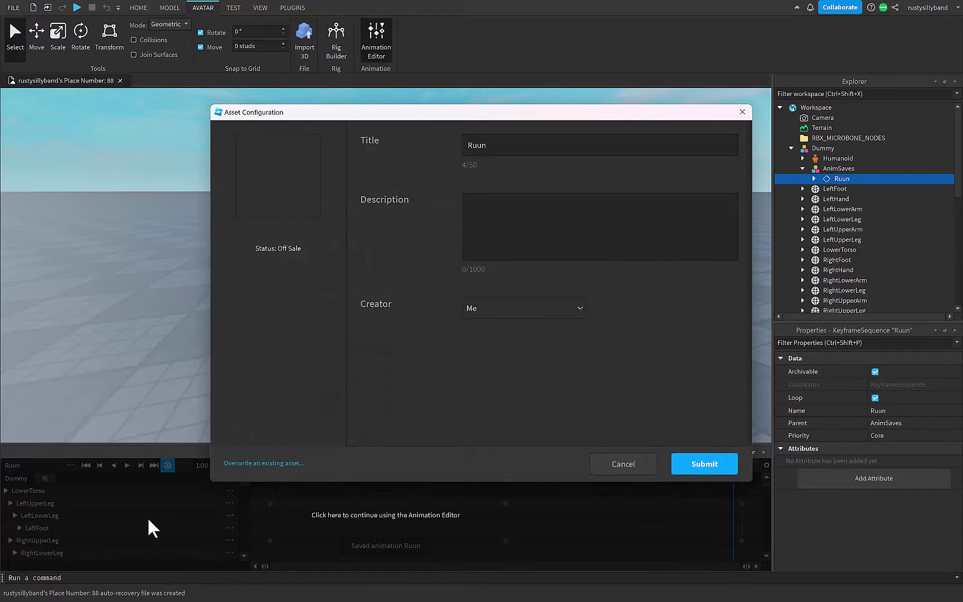
left_click(483, 146)
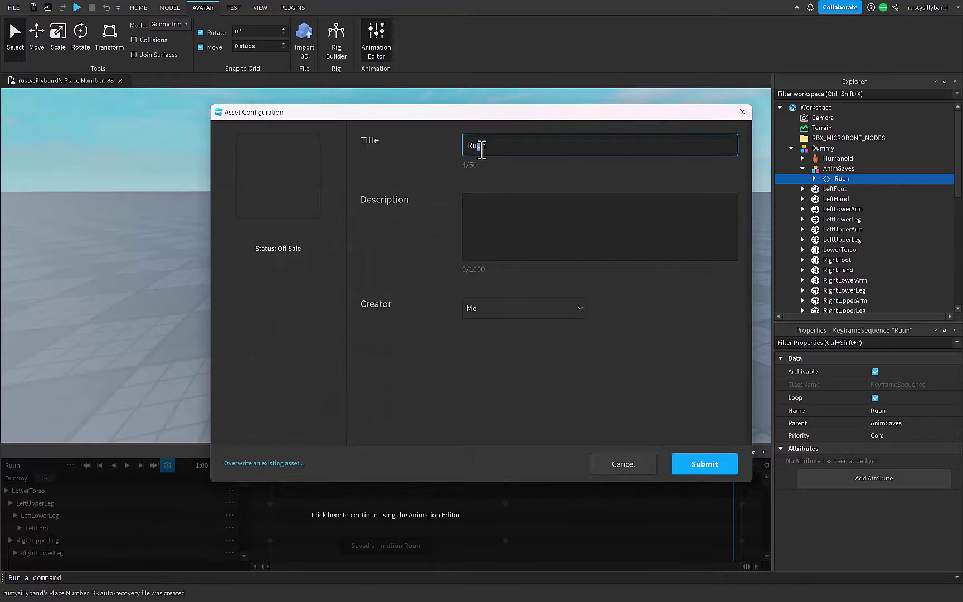
left_click(495, 189)
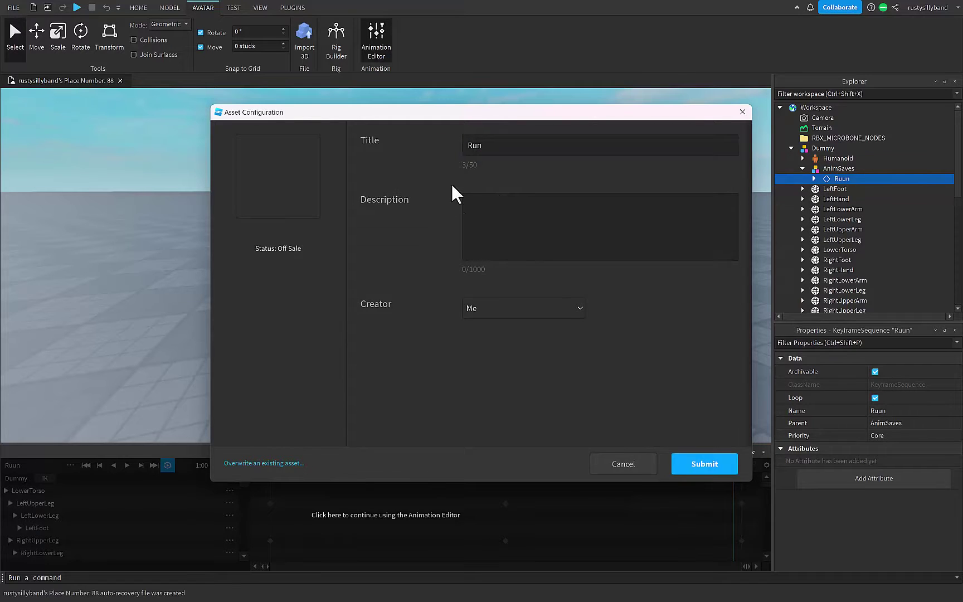
left_click(695, 463)
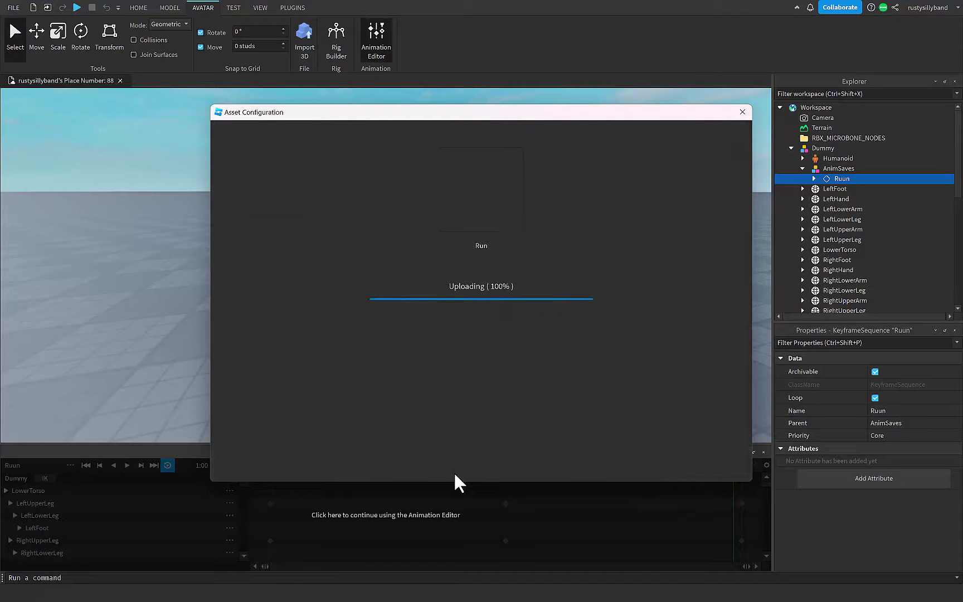
left_click(506, 262)
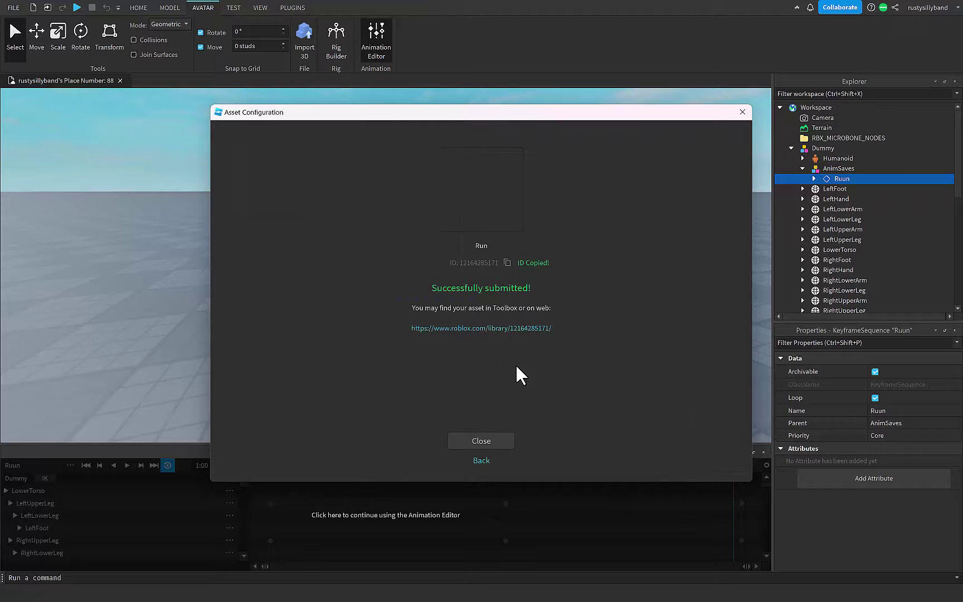
left_click(488, 441)
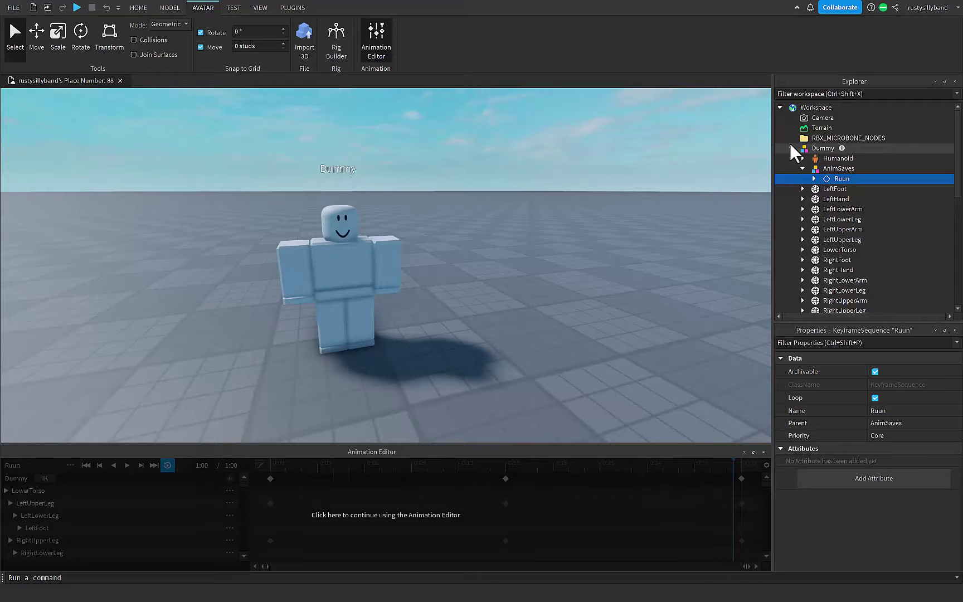
- Delete the Dummy model from the Workspace
left_click(791, 147)
left_click(337, 275)
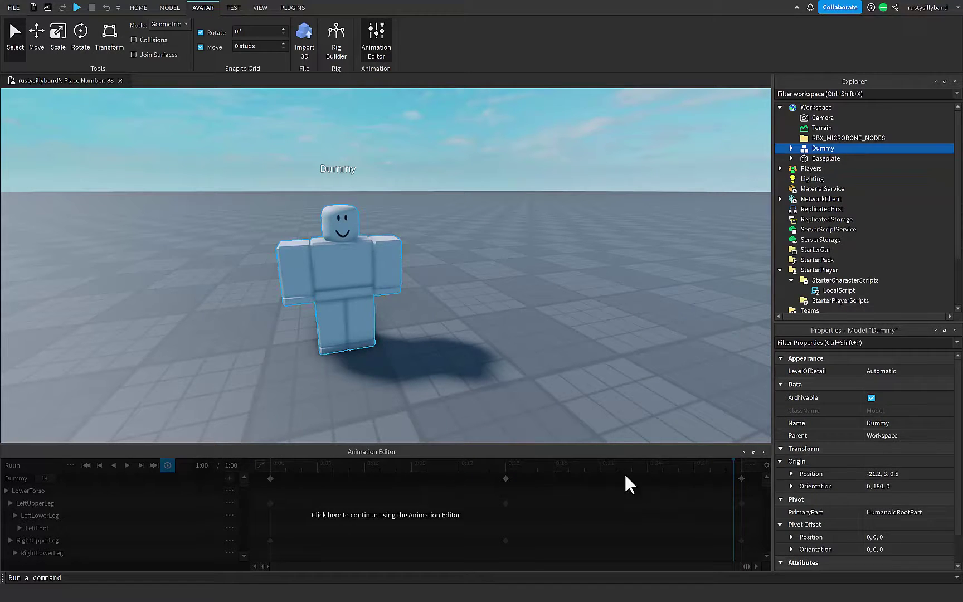
key("Delete")
- Insert an Animation object into the LocalScript under StarterCharacterScripts and paste the copied asset ID as its AnimationId
scroll(825, 271, "down", 1)
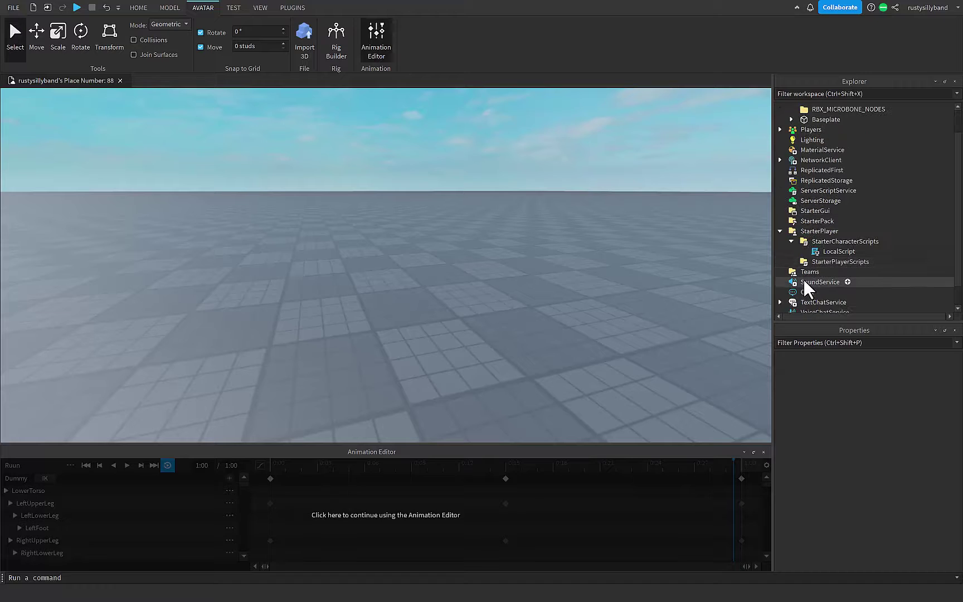
double_click(823, 253)
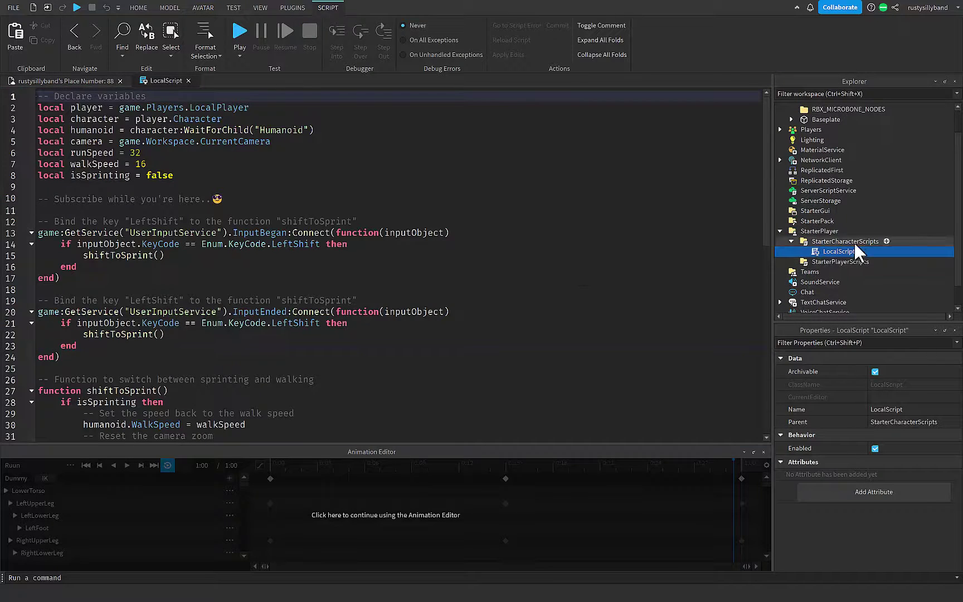
left_click(862, 251)
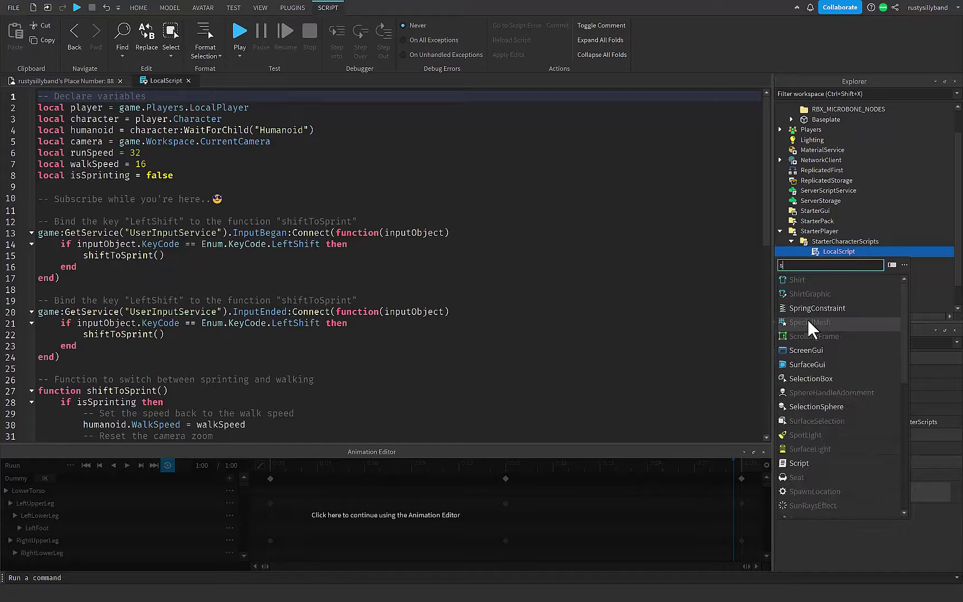
type("anim")
left_click(806, 283)
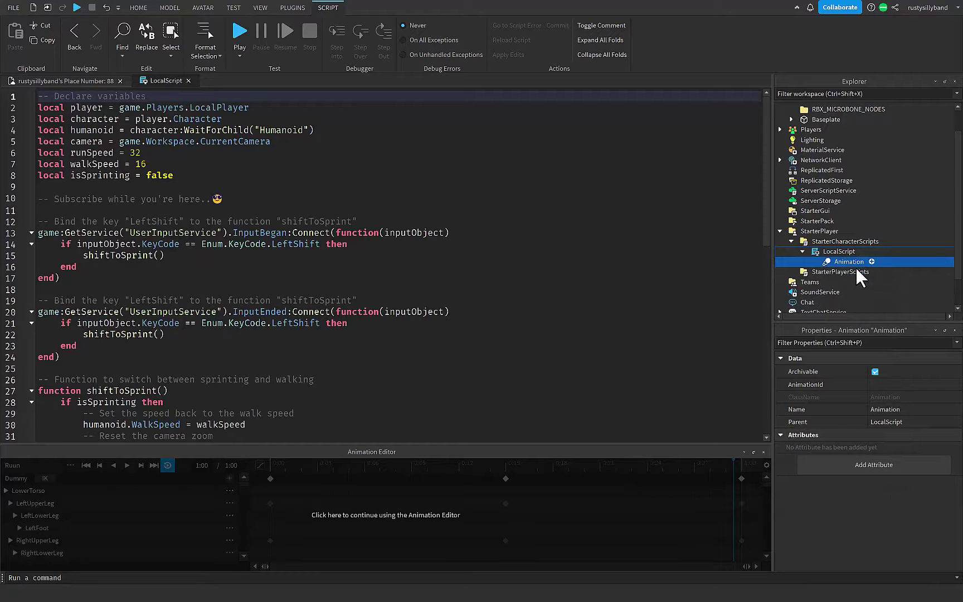
left_click(894, 384)
key("ctrl+v")
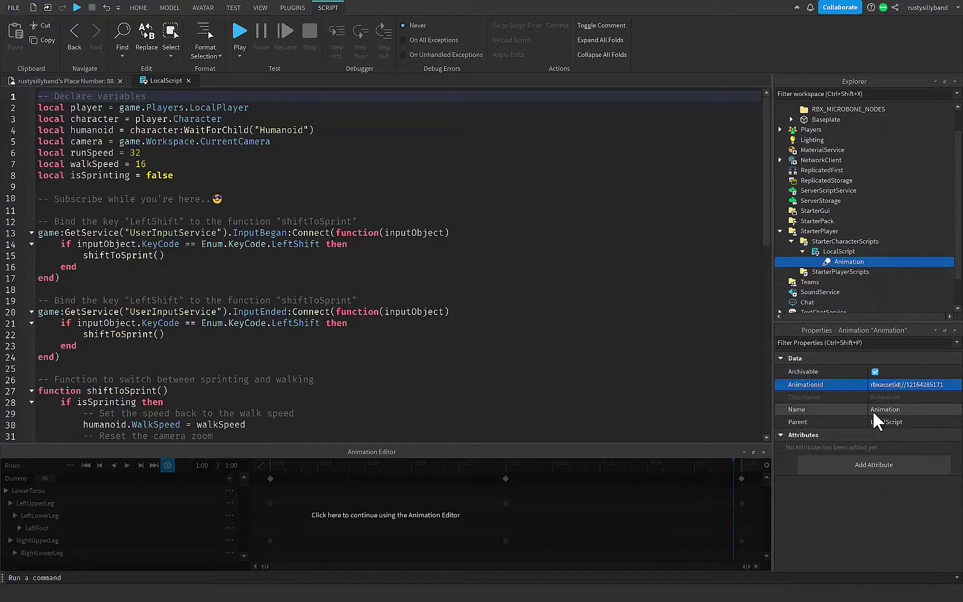
- Below the isSprinting variable in the LocalScript, add the line local animation = script.Animation
left_click(222, 177)
key("Down")
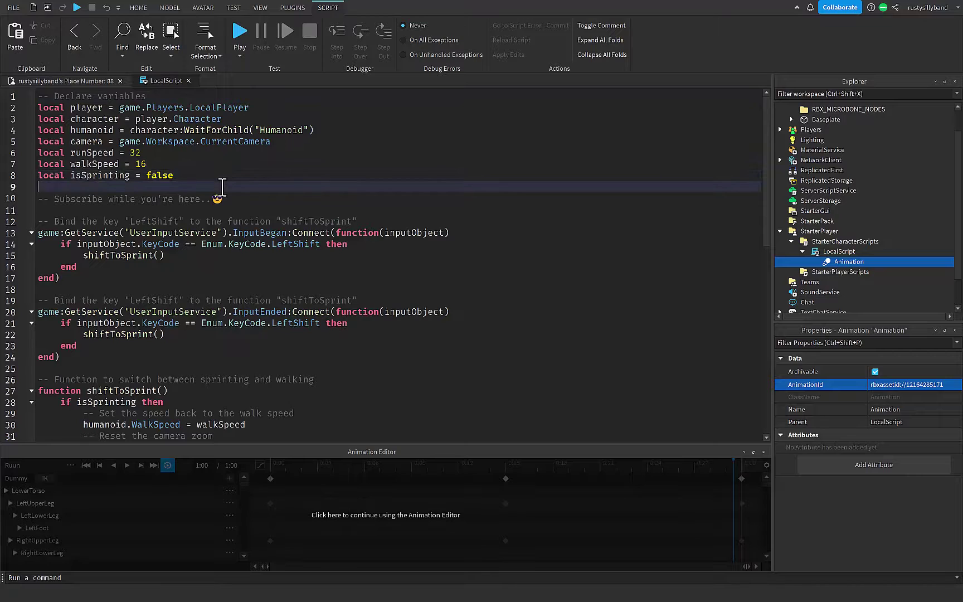
key("Return")
key("Return")
type("loc")
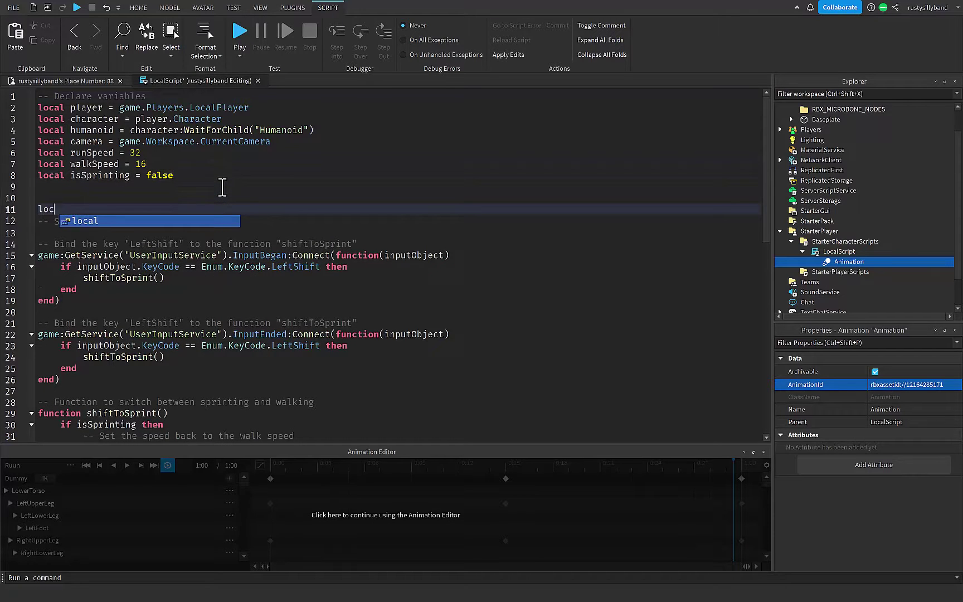
type("al animation = ")
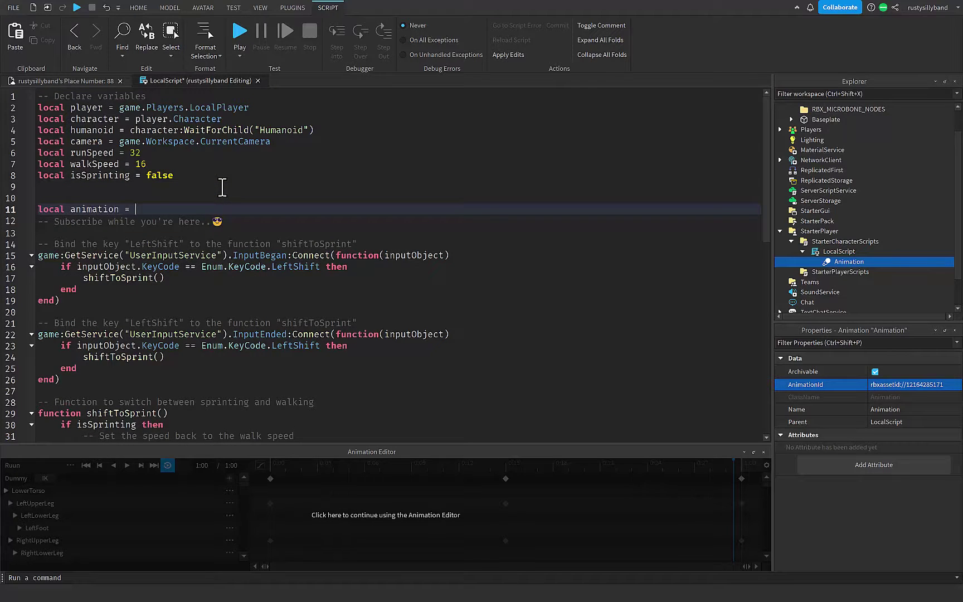
type("script.Animation")
key("Return")
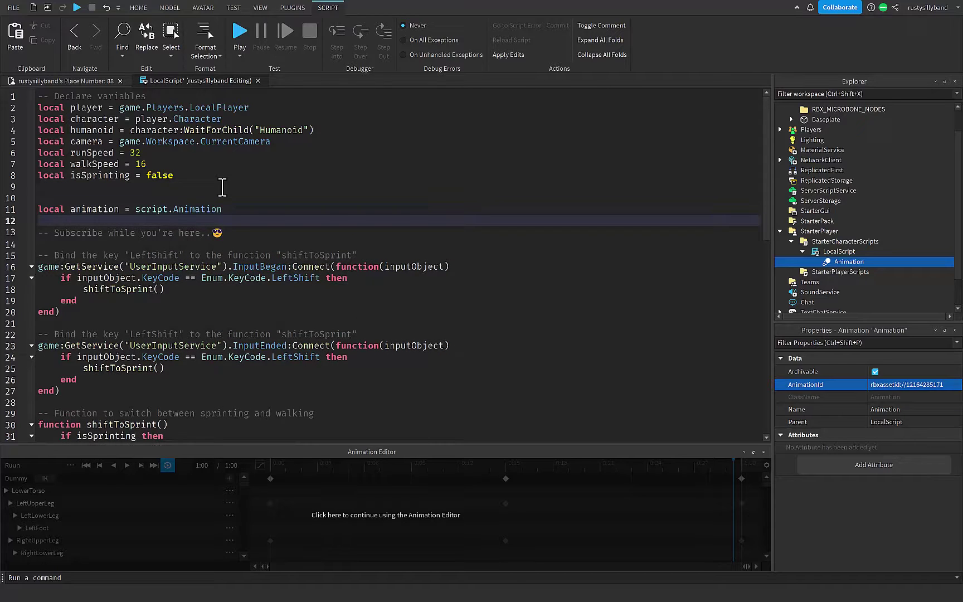
- Add the line local humanoid = script.Parent:WaitForChild("Humanoid") below the animation variable
type("local humanoid = script.Parent")
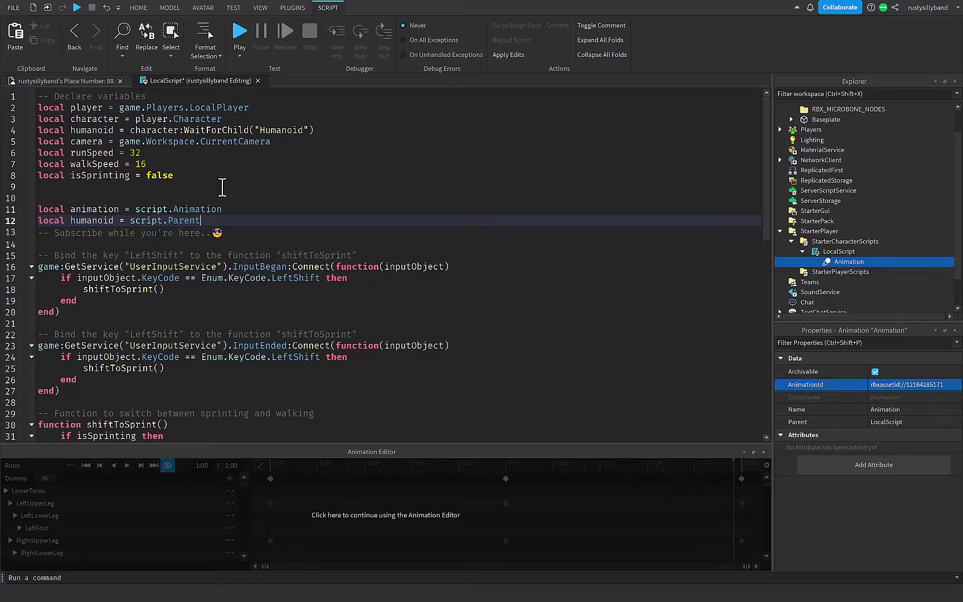
type(".H")
type(":WaitForChild(\"H")
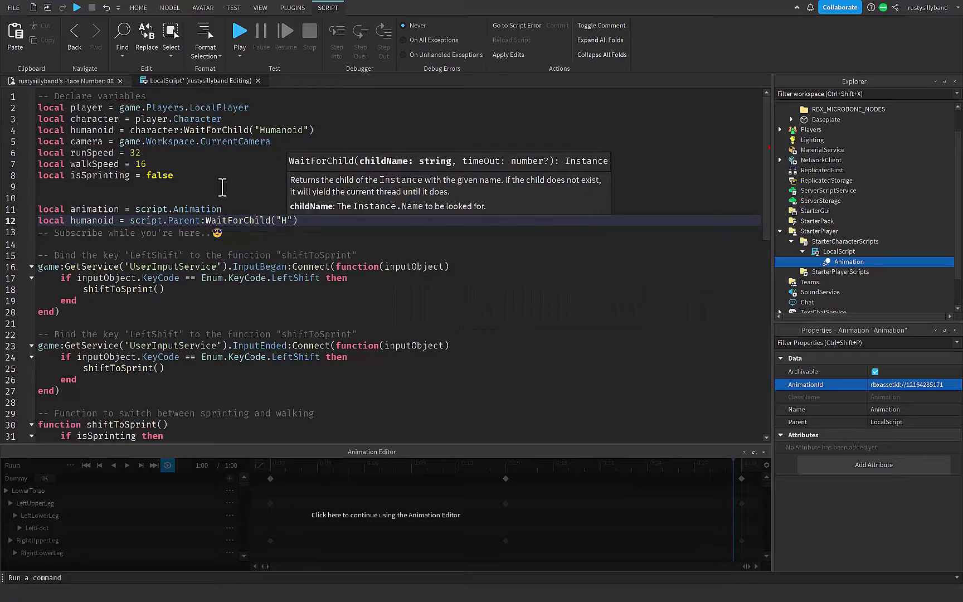
type("umanoid")
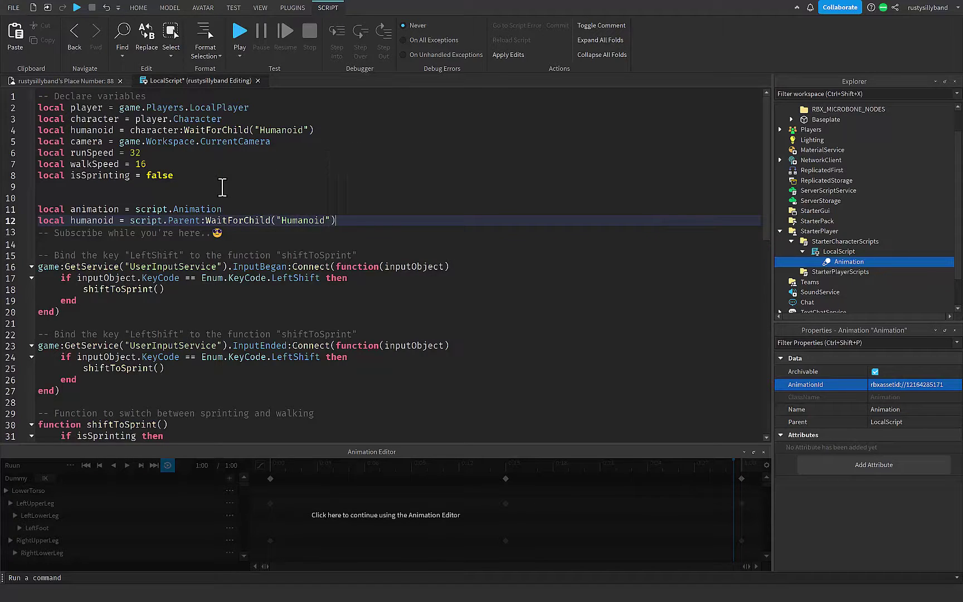
key("Return")
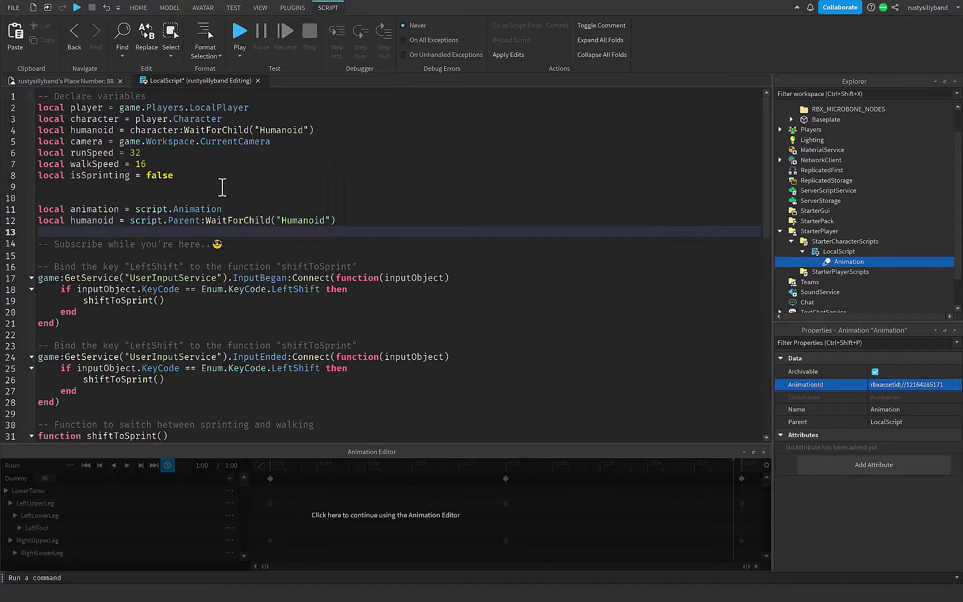
- Add the line local animTrack = humanoid:LoadAnimation(animation) below the second humanoid variable in the LocalScript
type("local animTrack = humanoid:l")
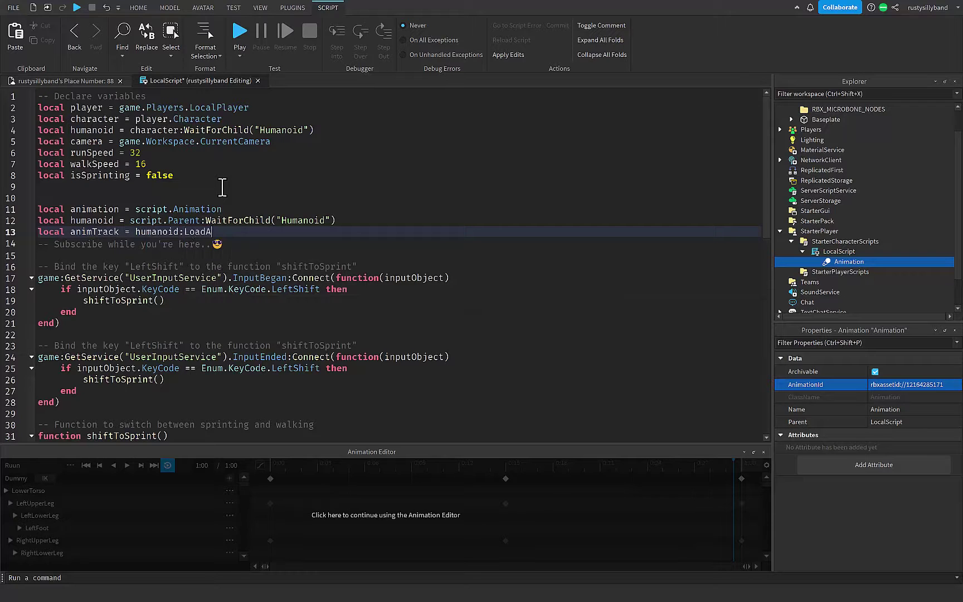
type("(")
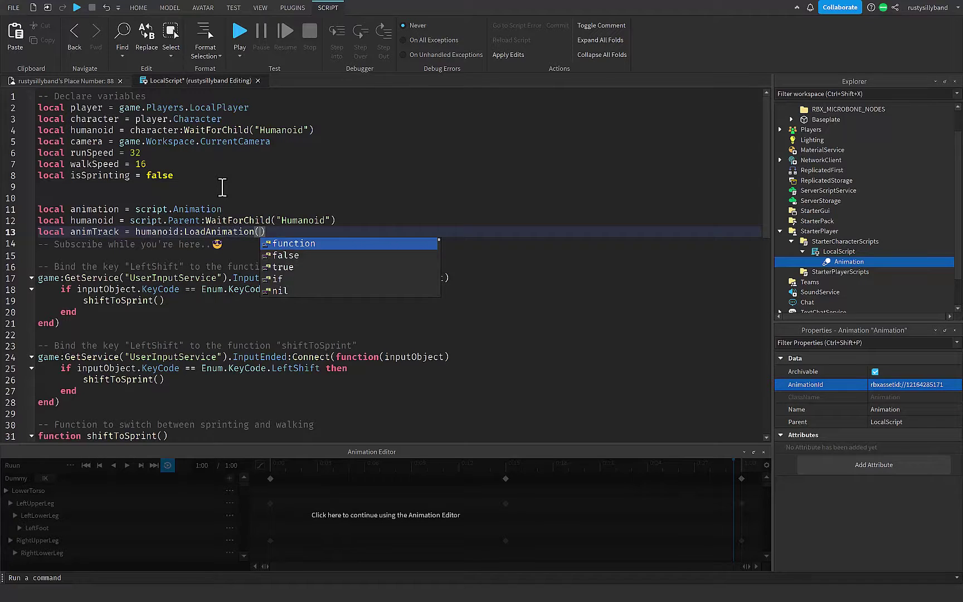
type("animation")
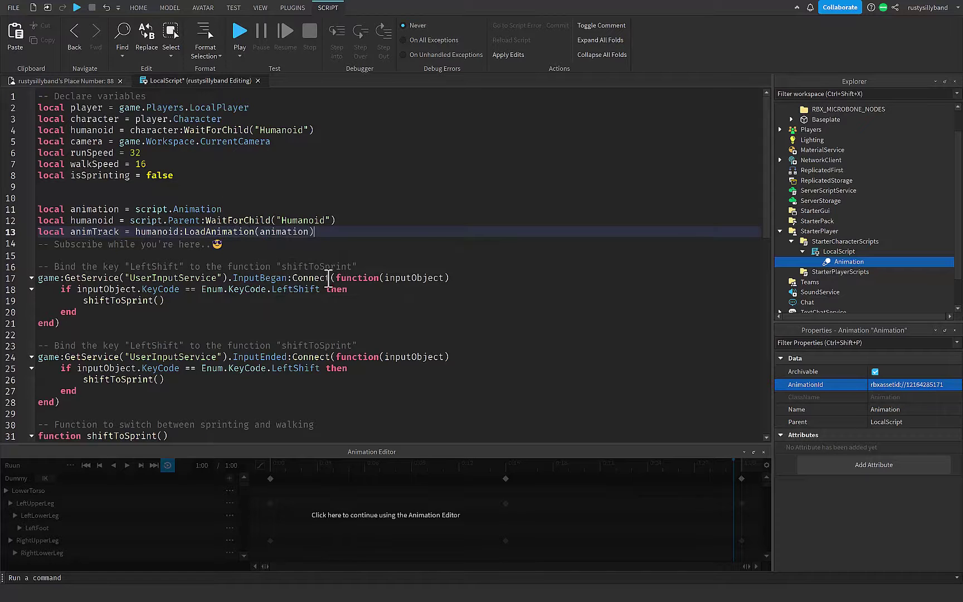
- In the else branch of shiftToSprint, add the line animTrack:Play() below isSprinting = true
scroll(329, 278, "down", 5)
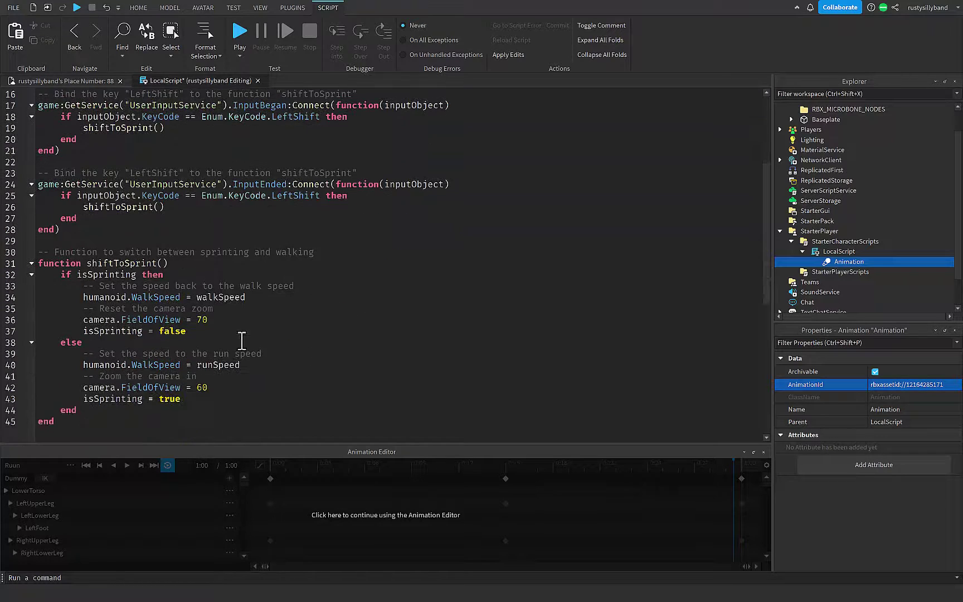
scroll(241, 341, "down", 1)
left_click(207, 367)
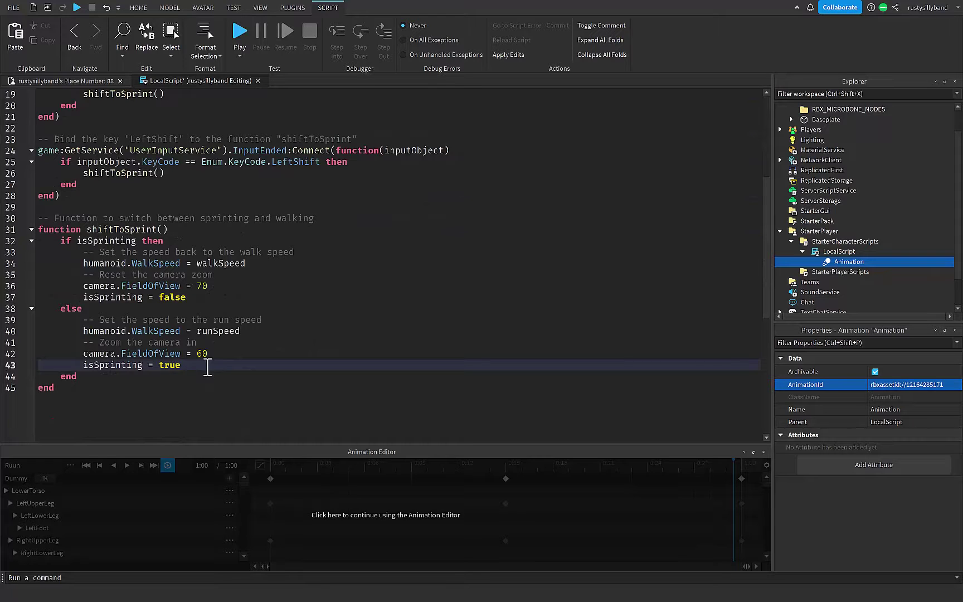
key("Return")
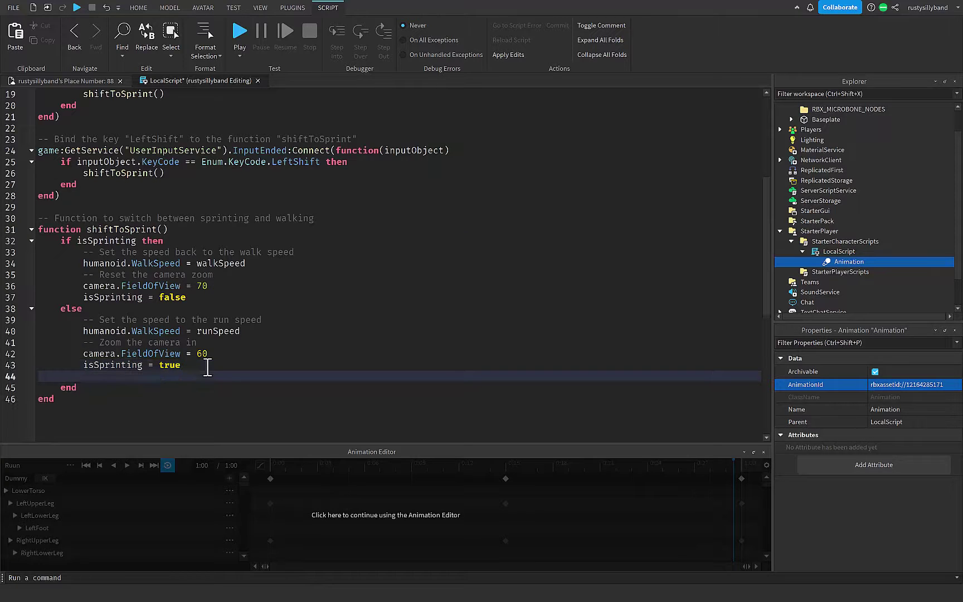
type("animTrack:Play(")
- In the if isSprinting branch of shiftToSprint, add the line animTrack:Play() below isSprinting = false
scroll(301, 301, "up", 6)
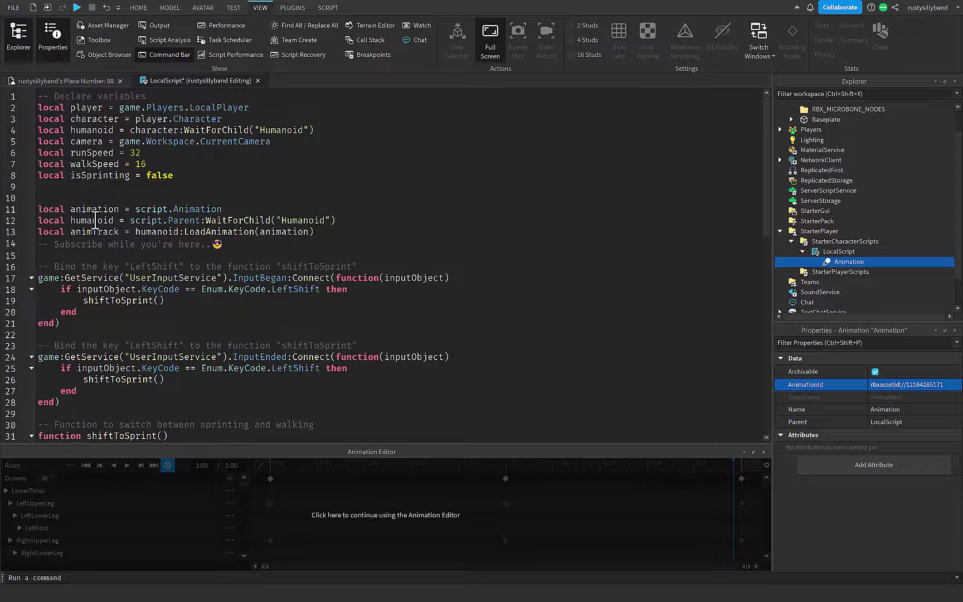
scroll(138, 293, "down", 5)
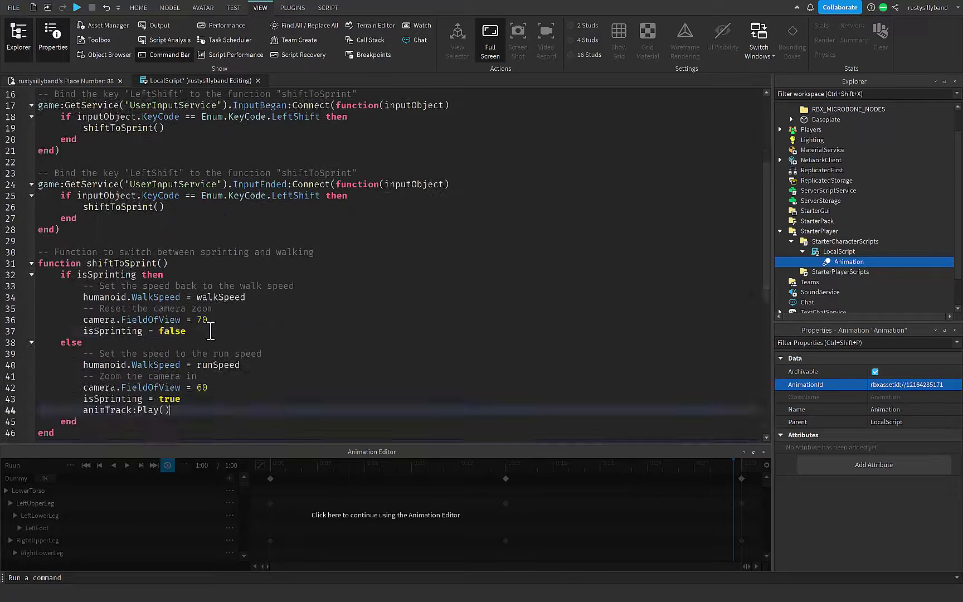
left_click(210, 331)
key("Return")
type("Anim")
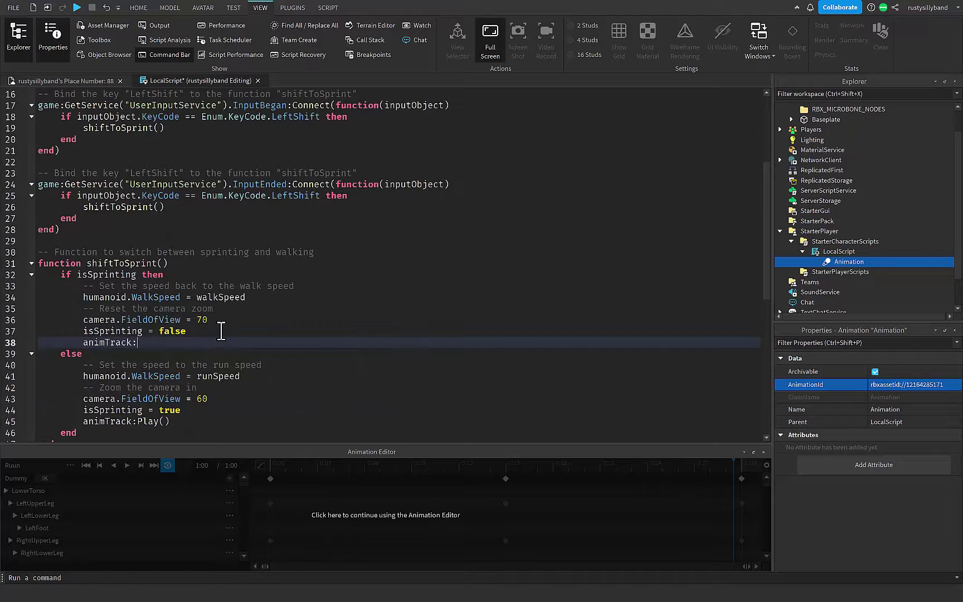
type("())")
left_click(240, 331)
scroll(207, 384, "down", 2)
left_click(168, 355)
left_click(195, 345)
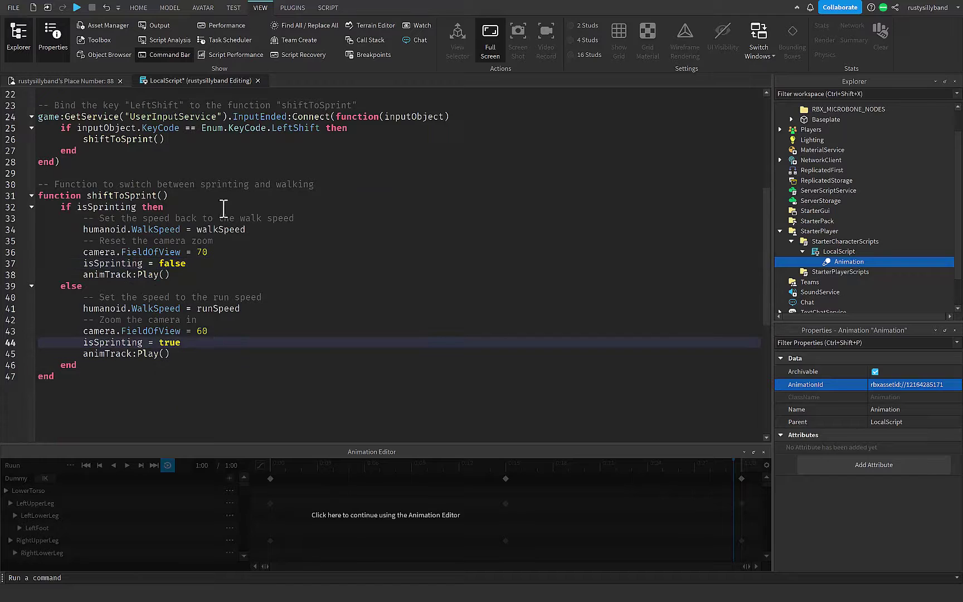
- Close and reopen the LocalScript, and change the animTrack call below isSprinting = false to animTrack:Stop()
left_click(257, 81)
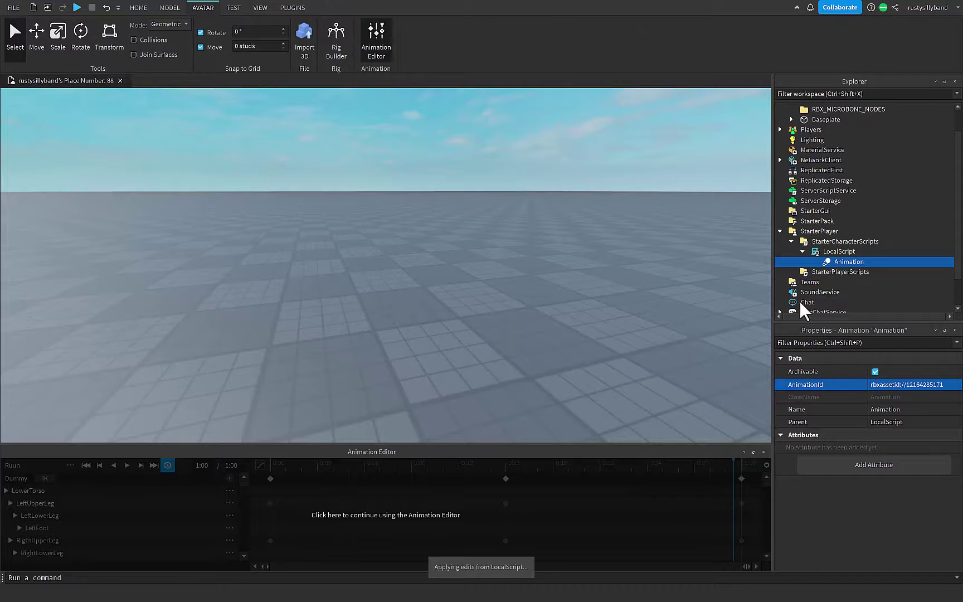
double_click(849, 253)
scroll(389, 303, "down", 1)
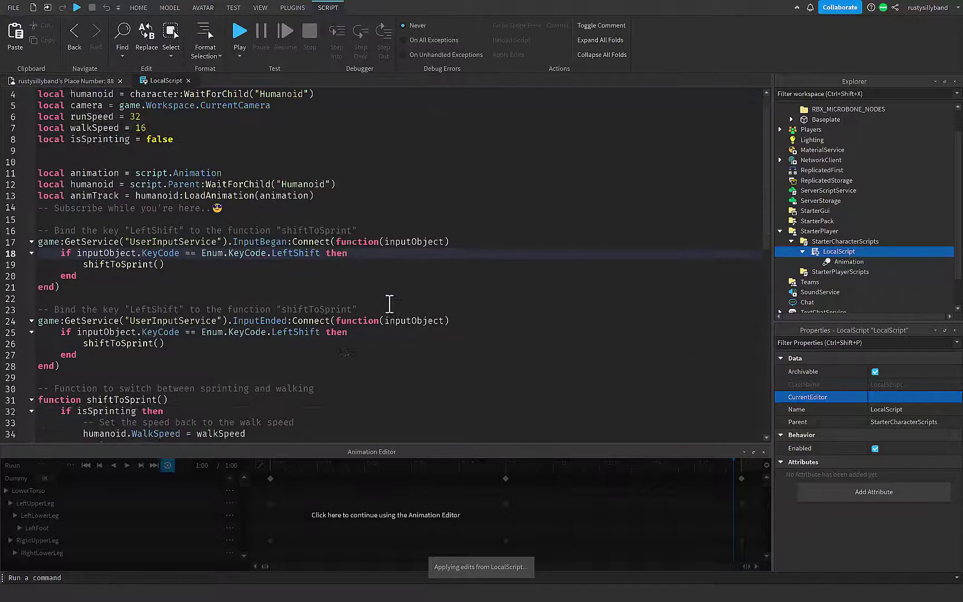
scroll(390, 304, "down", 6)
left_click_drag(204, 275, 141, 275)
key("Tab")
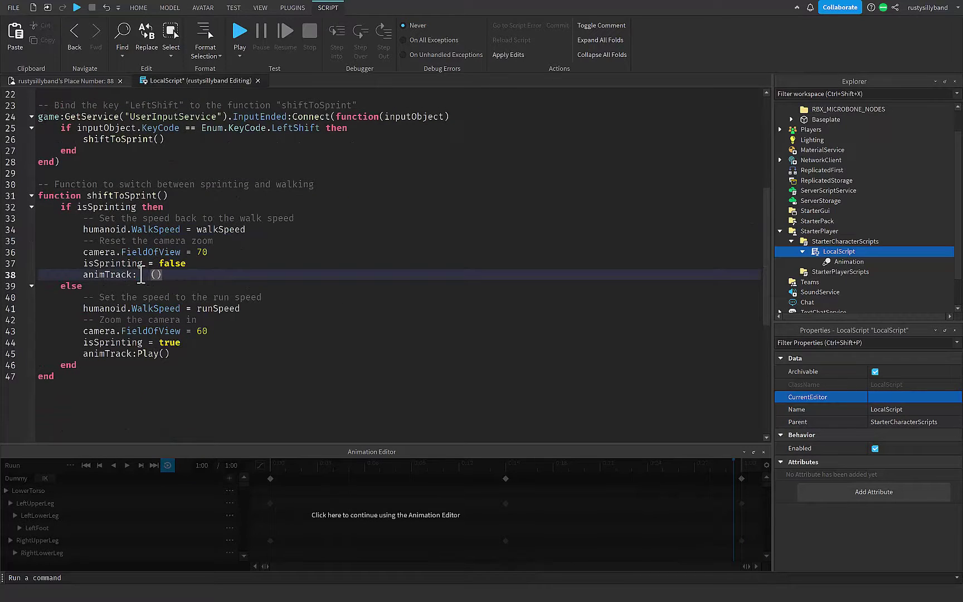
type("s")
key("BackSpace")
type("stop")
left_click_drag(225, 271, 162, 263)
left_click(207, 277)
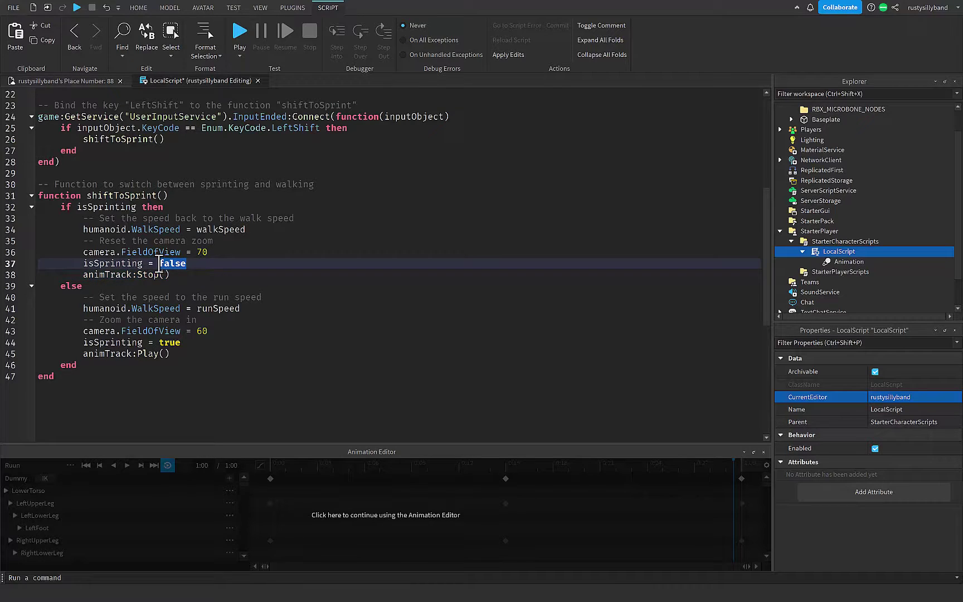
left_click(162, 265)
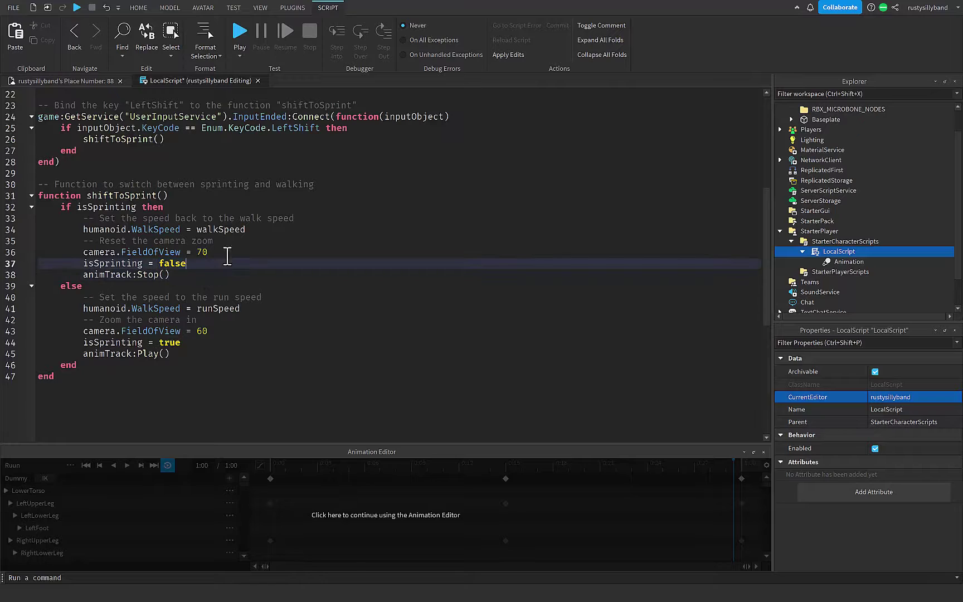
left_click_drag(193, 276, 65, 207)
left_click(153, 252)
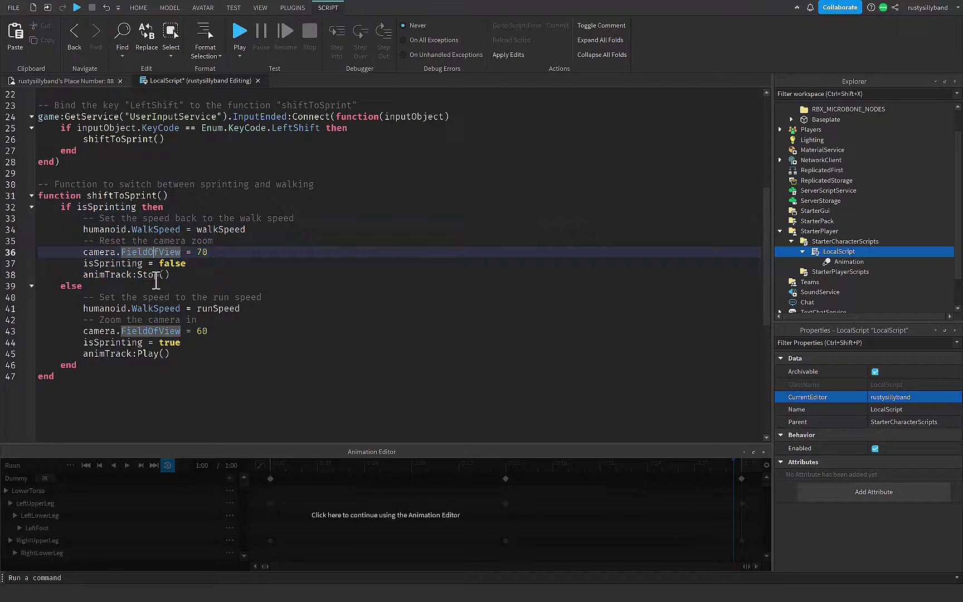
- Change the animation variable's value in the LocalScript to script:WaitForChild("Animation")
left_click(258, 81)
left_click(155, 81)
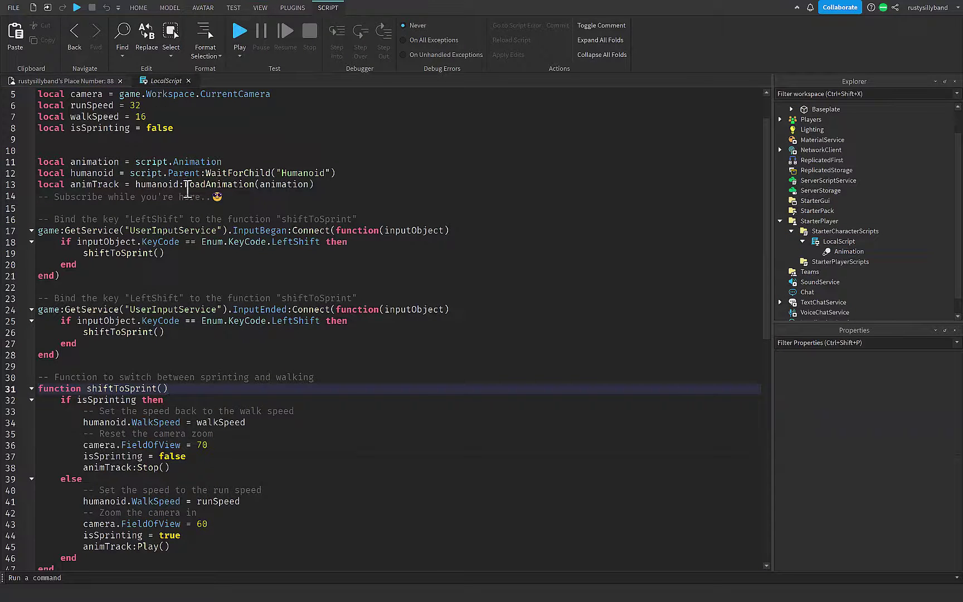
left_click(173, 356)
scroll(174, 356, "up", 2)
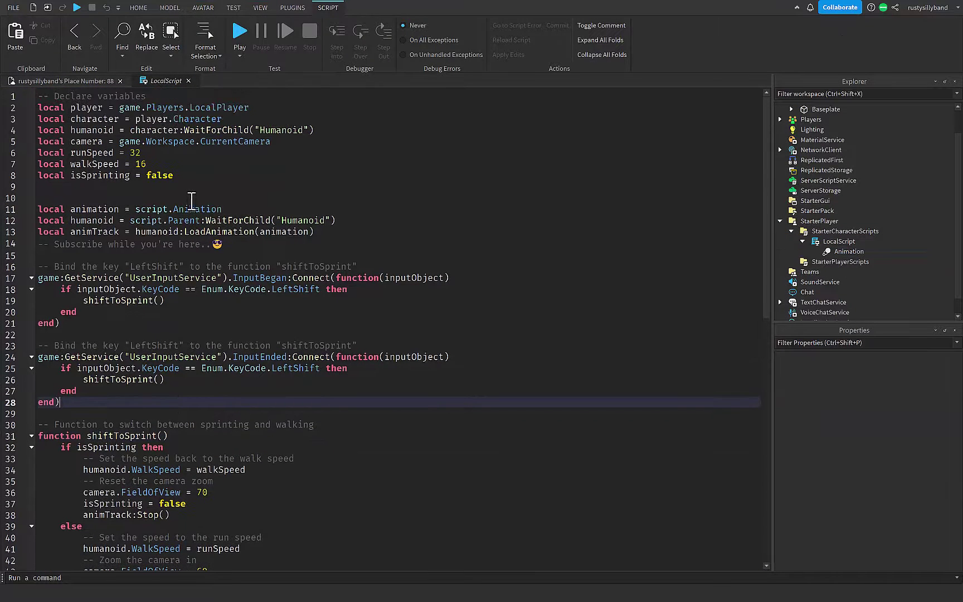
double_click(175, 210)
key("BackSpace")
type(":WaitForChild()")
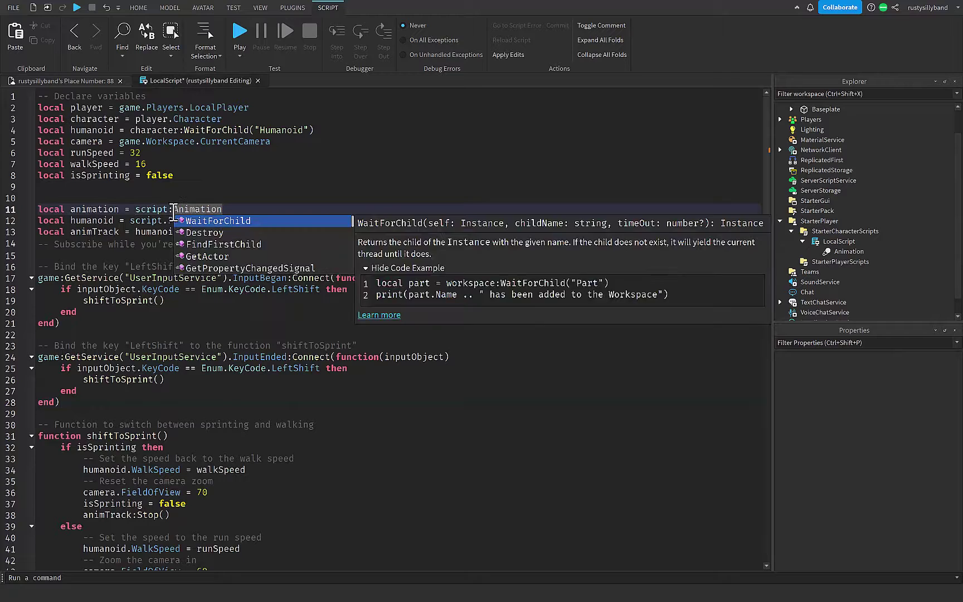
key("Tab")
type("\"")
key("Tab")
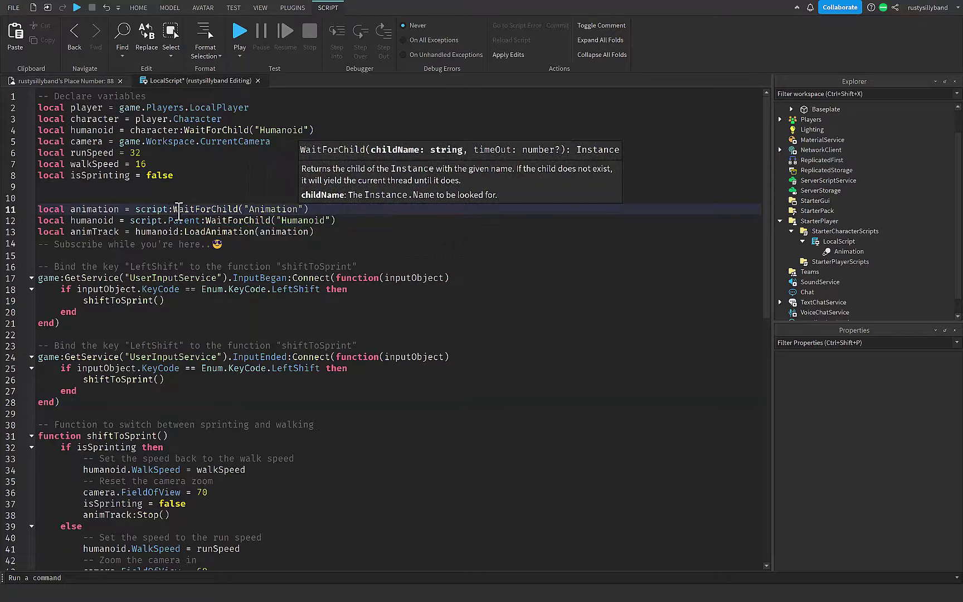
left_click(360, 210)
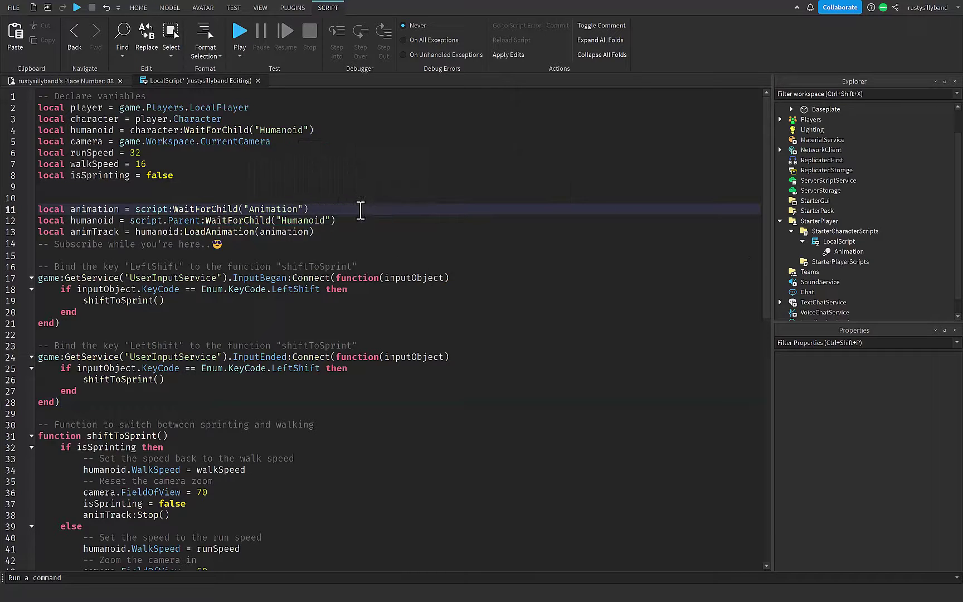
- Start a playtest and run the character forward and back to check the custom sprint animation
left_click(244, 35)
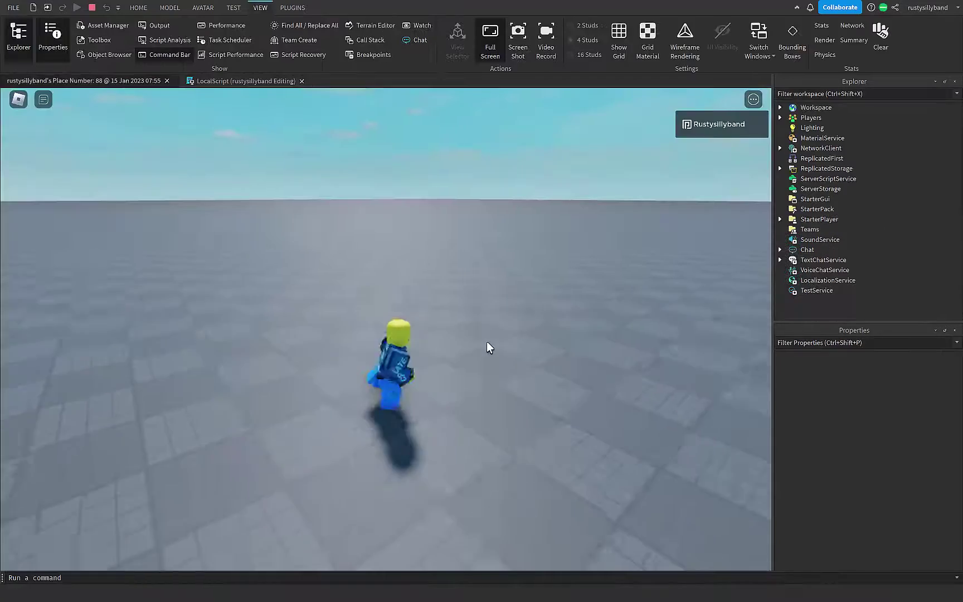
key("w")
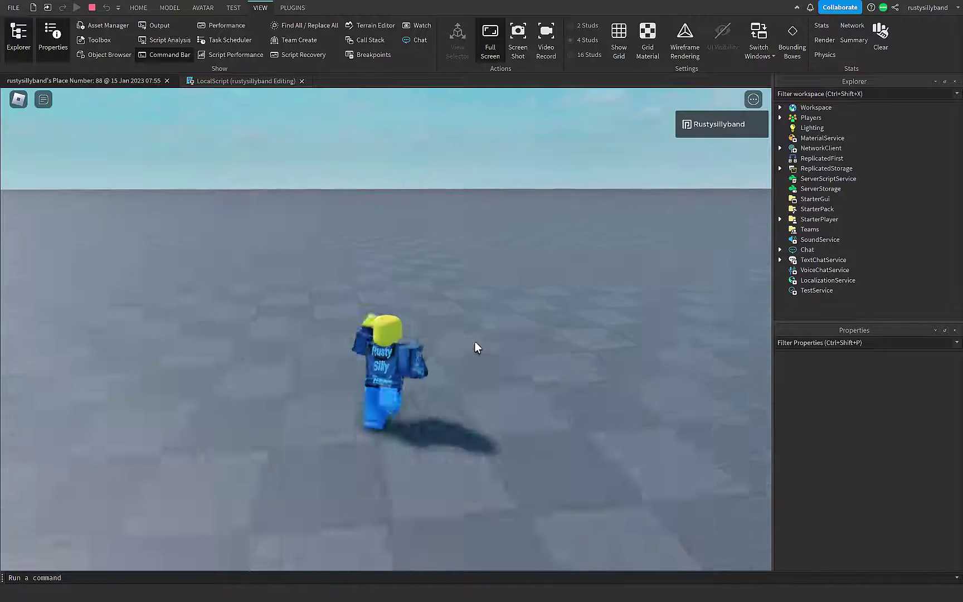
right_click_drag(475, 343, 474, 342)
key("s")
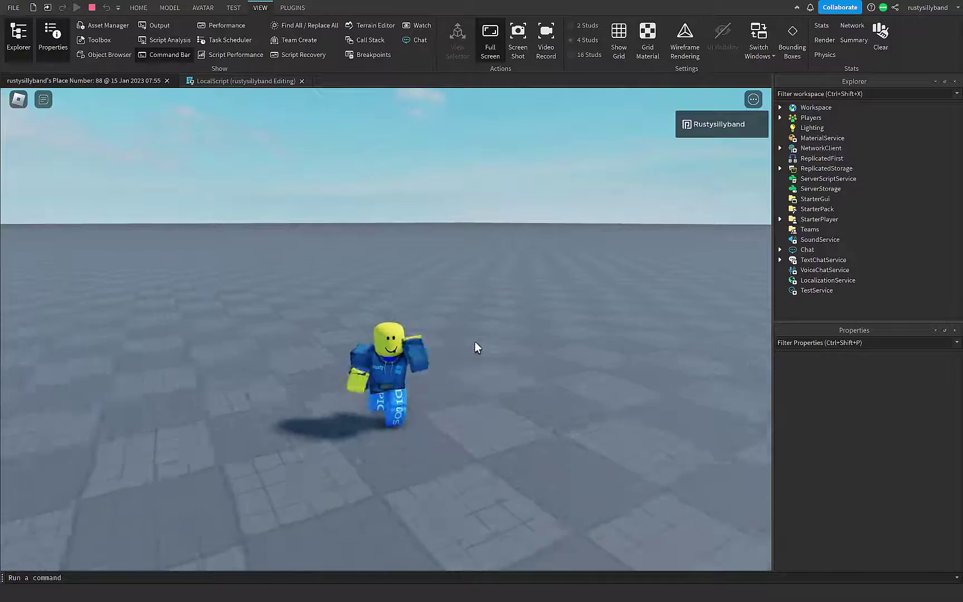